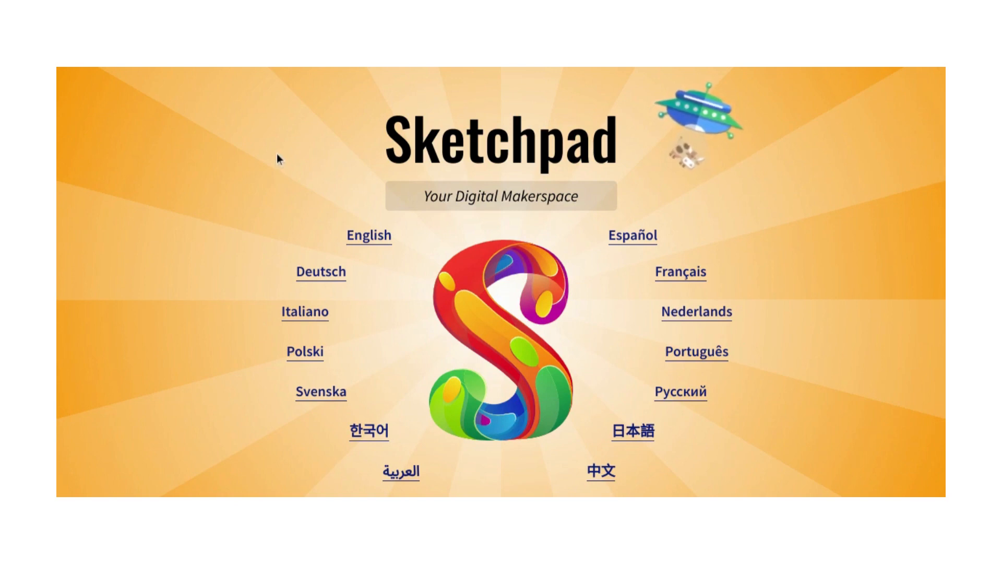
Open the English version of Sketchpad, dismissing the premium offer, and agree to let it save drawings to the device.
click(368, 241)
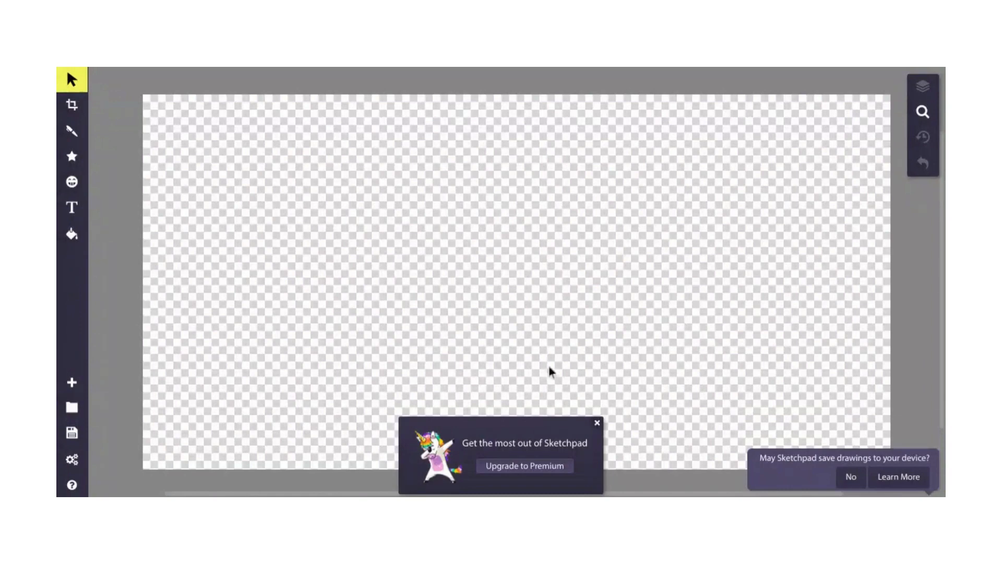
click(597, 424)
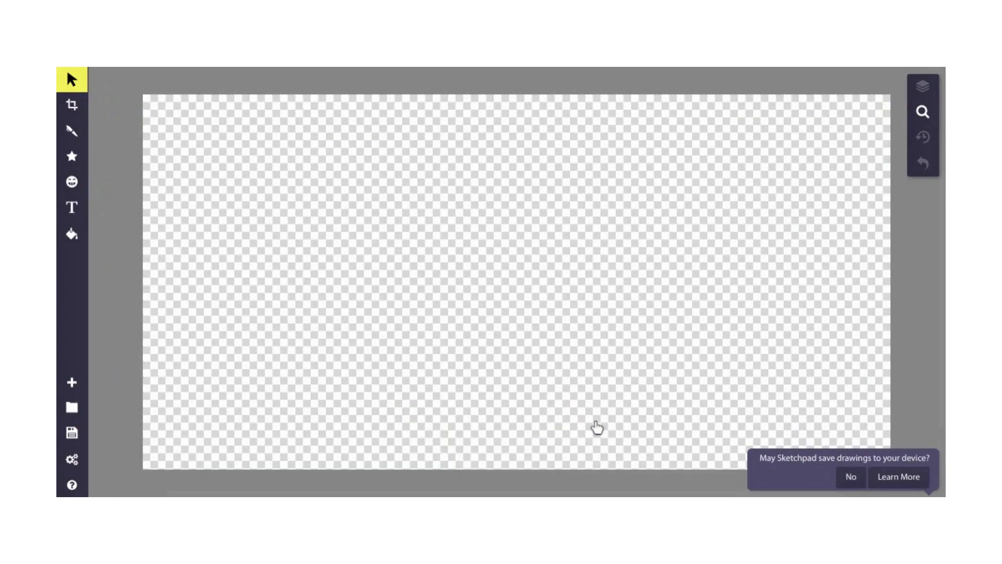
click(883, 479)
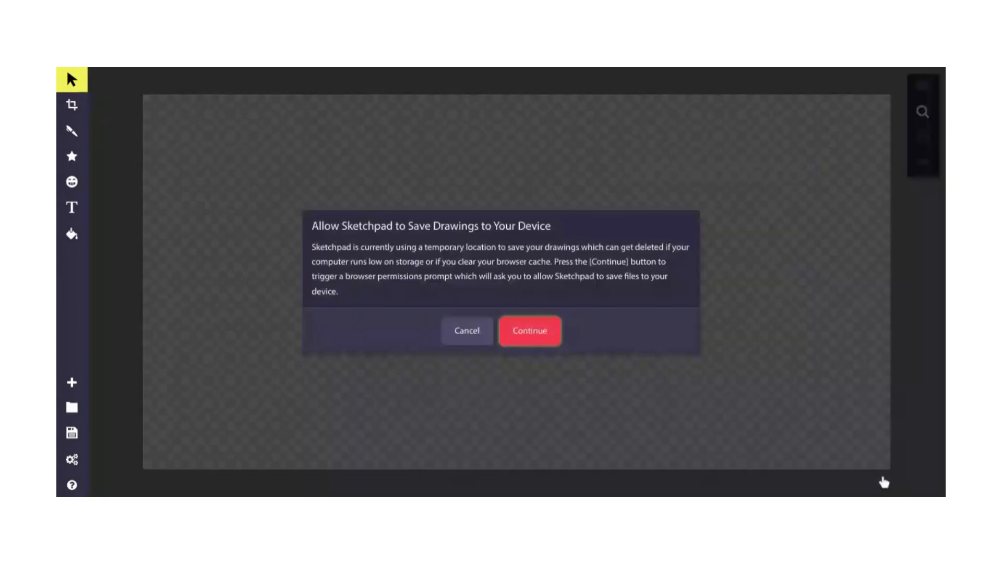
click(541, 335)
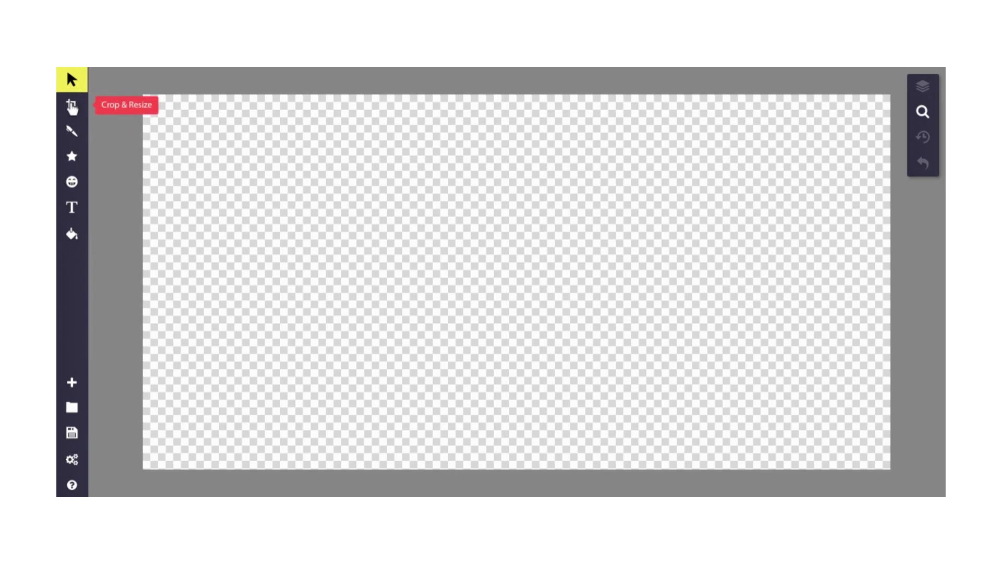
Look through the full range of brush types available for the drawing tool.
click(71, 133)
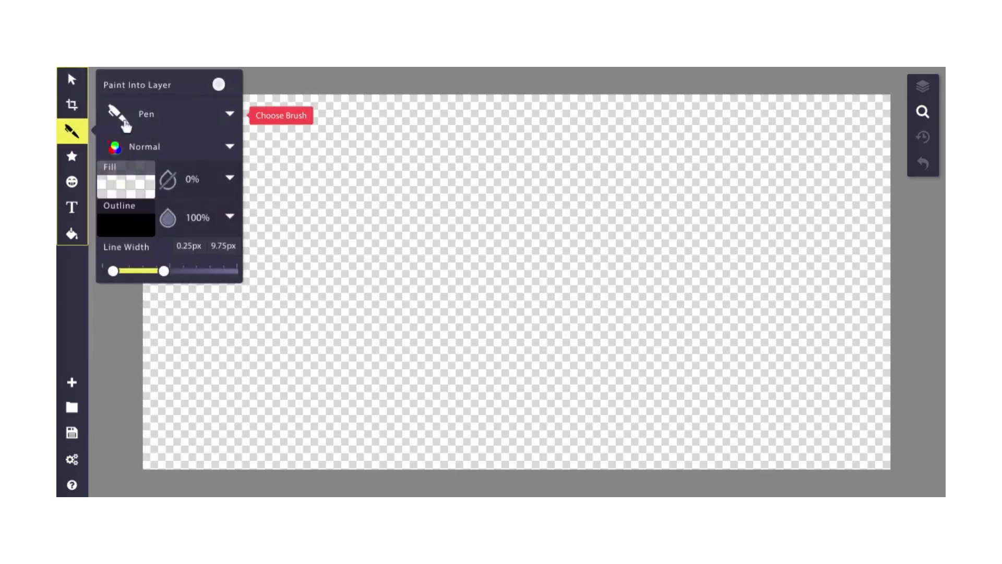
click(139, 121)
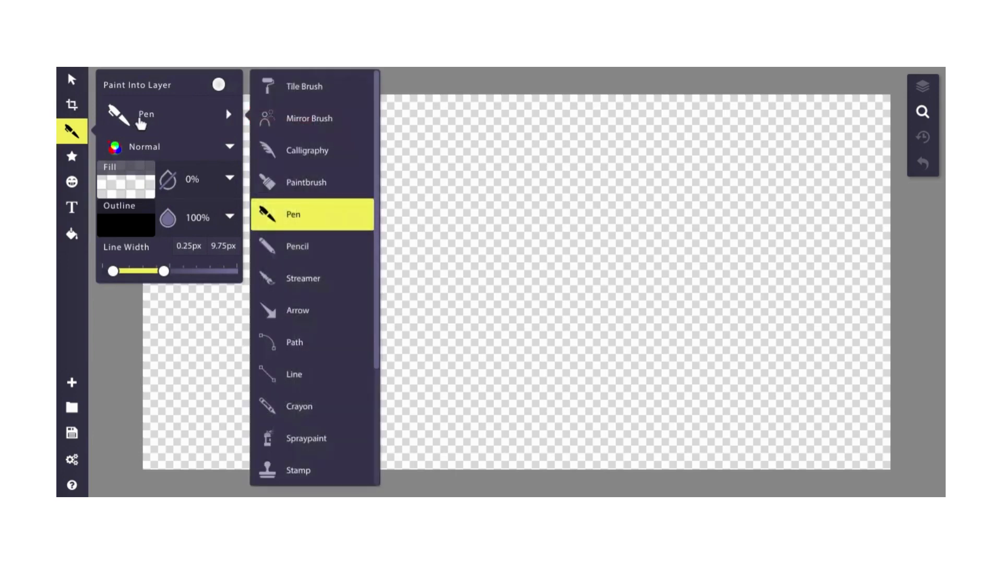
scroll(299, 140, down, 3)
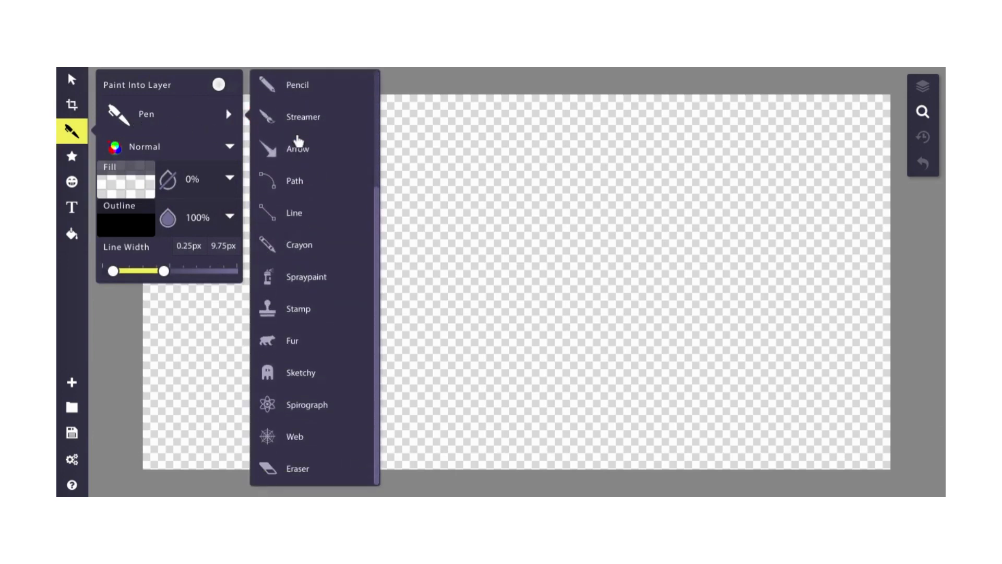
scroll(299, 141, up, 3)
scroll(299, 141, down, 3)
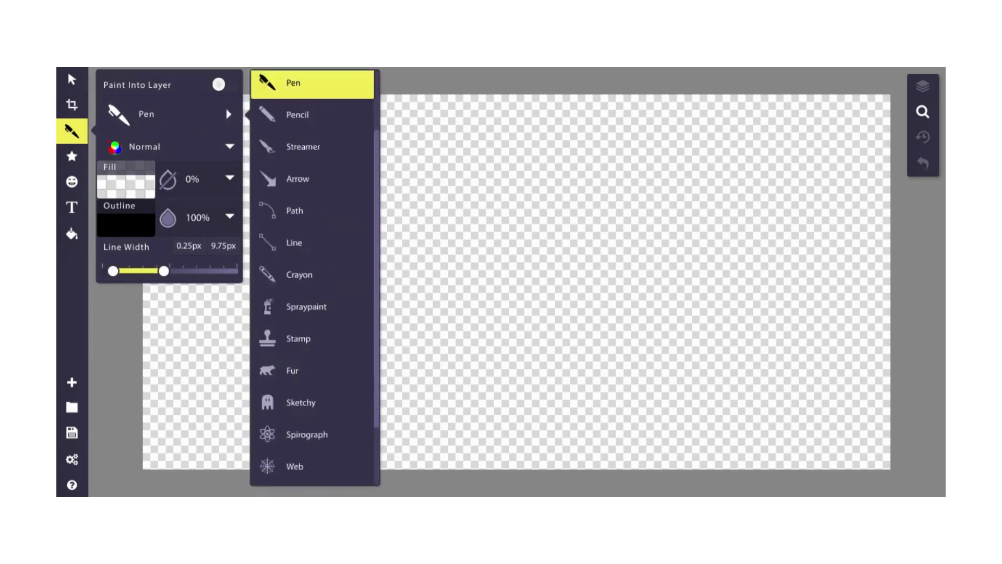
scroll(299, 141, down, 1)
scroll(299, 141, up, 3)
scroll(299, 141, down, 3)
scroll(298, 141, up, 3)
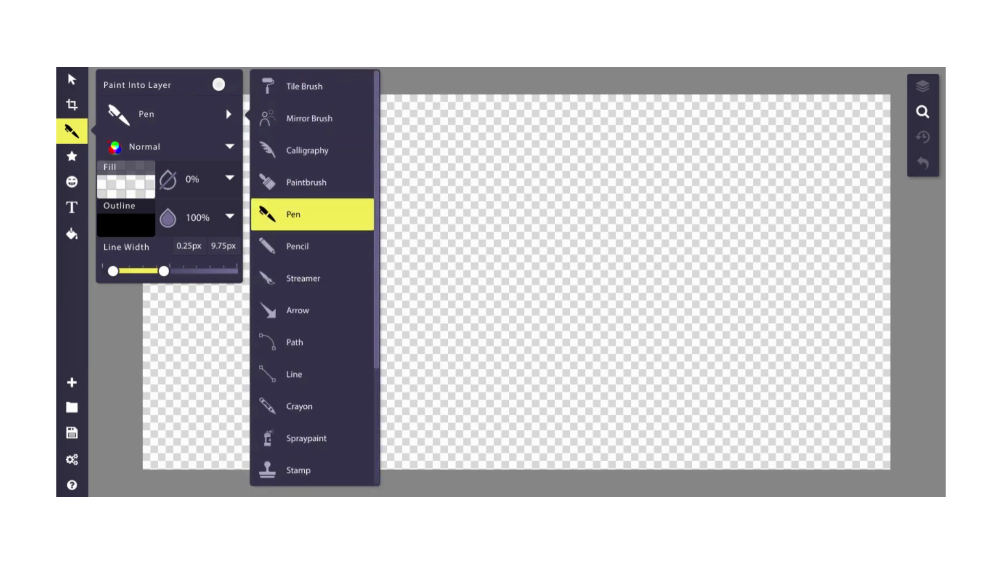
scroll(299, 141, down, 3)
scroll(299, 140, up, 3)
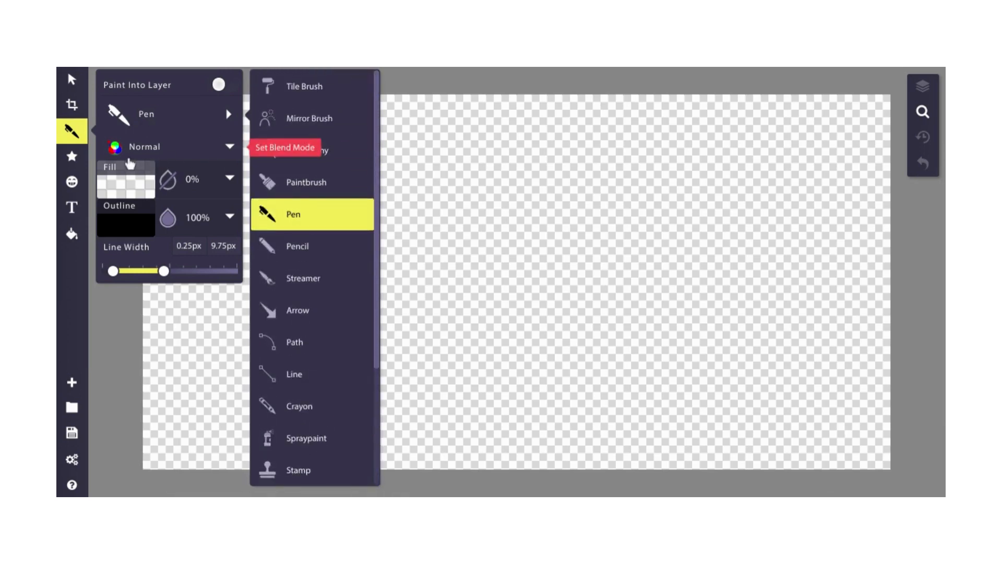
Look through the shape types available for the shape tool.
click(73, 157)
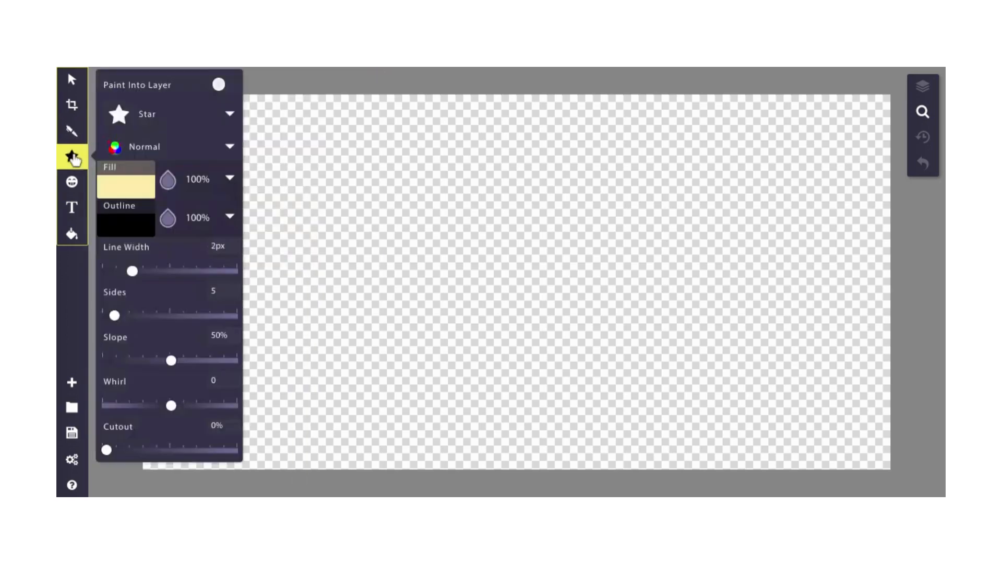
click(153, 126)
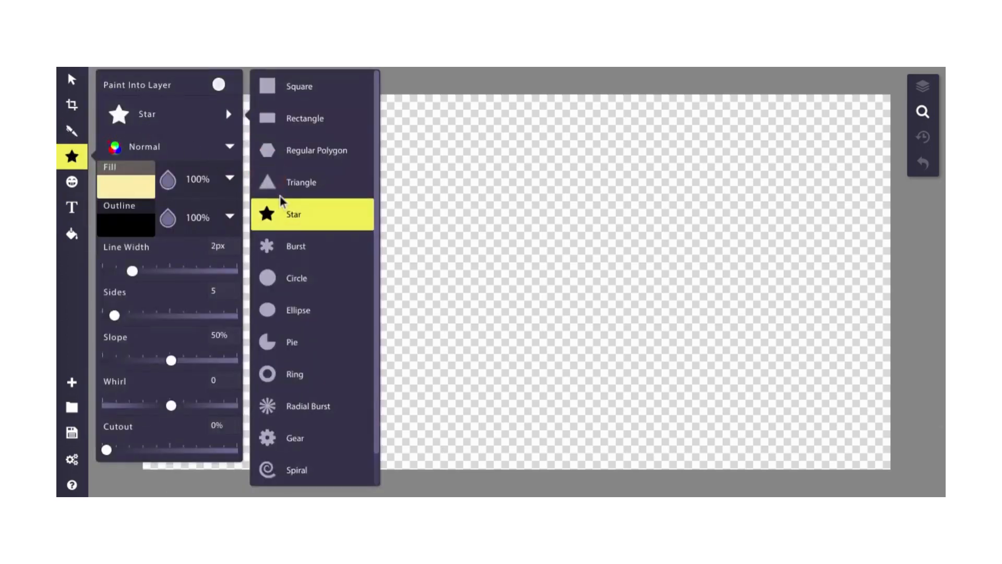
scroll(280, 195, down, 1)
scroll(280, 196, up, 1)
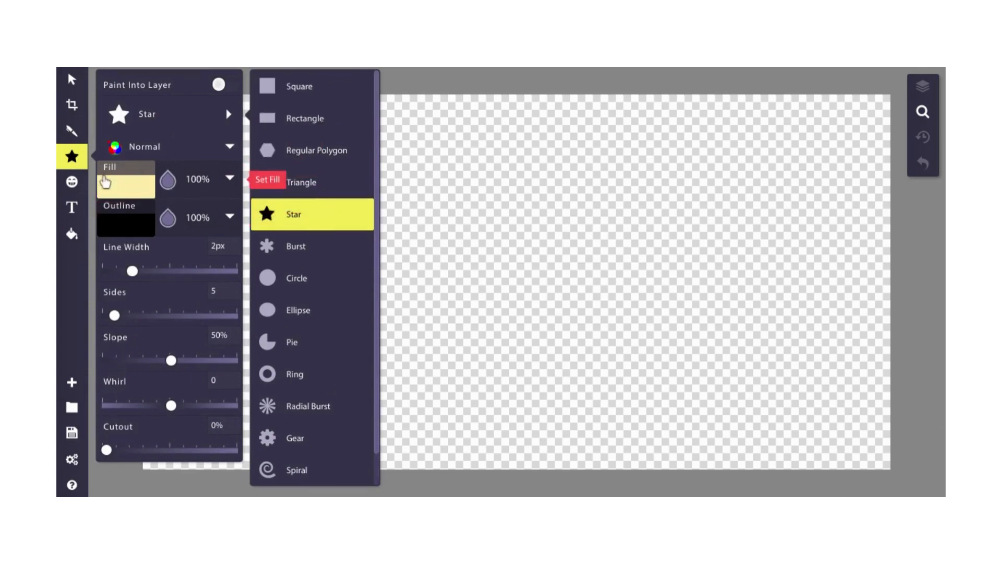
Browse the clipart library to examine the graphics it offers.
click(71, 183)
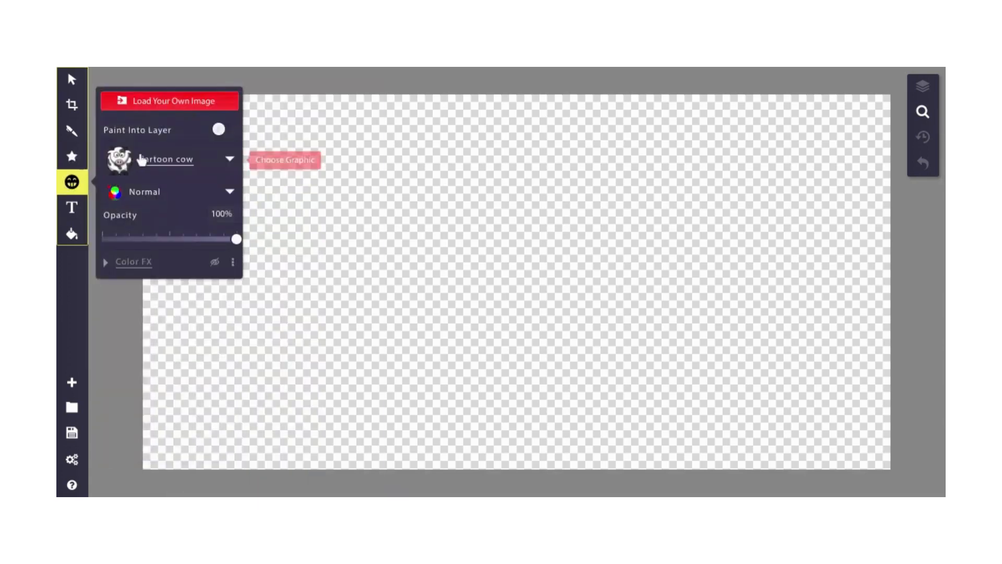
click(228, 159)
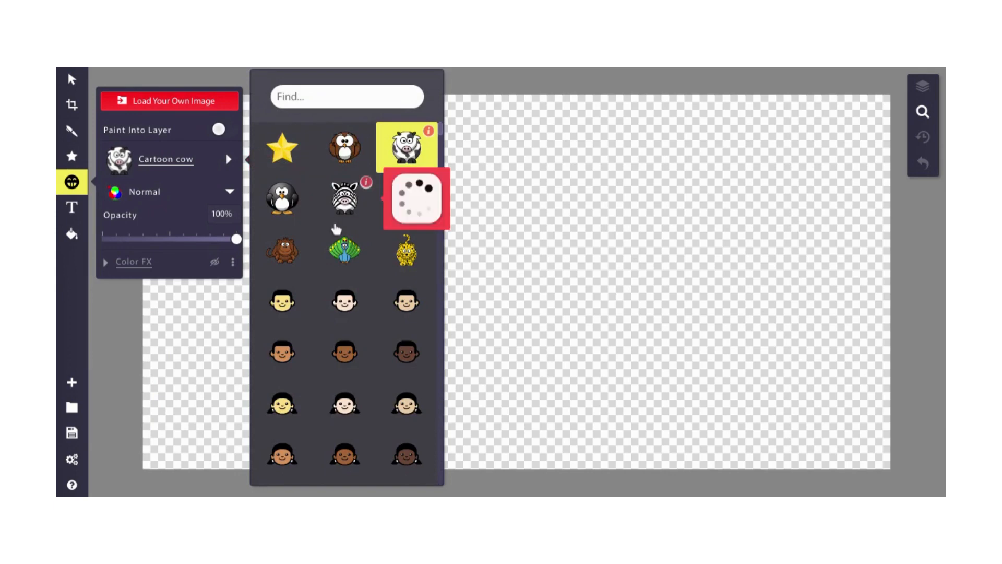
scroll(336, 228, down, 8)
scroll(336, 228, down, 10)
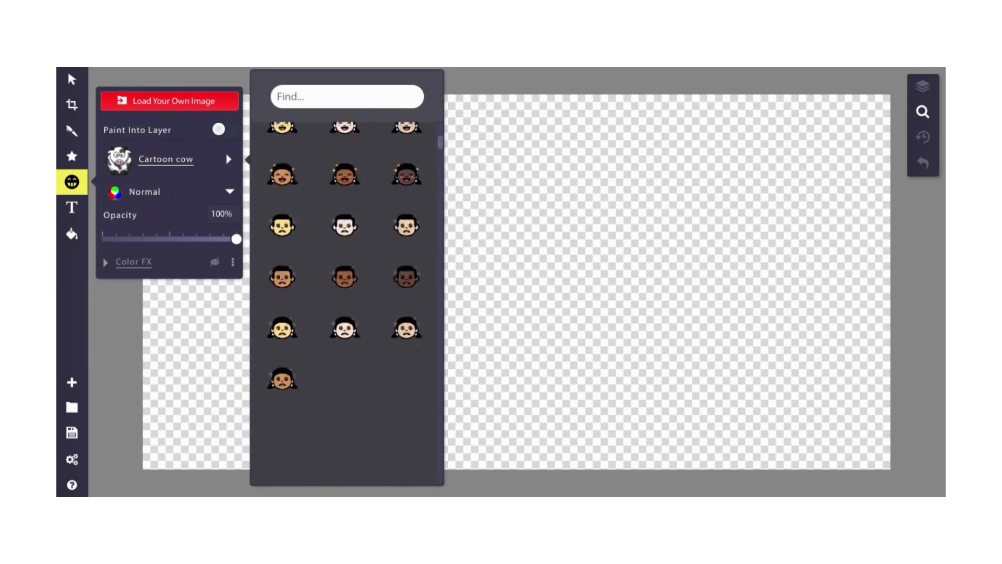
scroll(407, 214, down, 10)
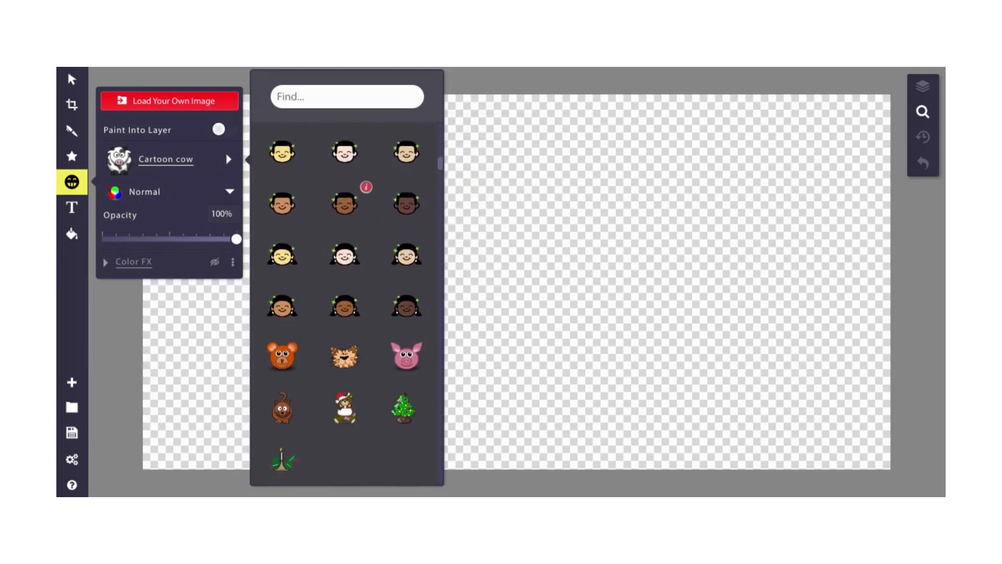
scroll(407, 214, down, 10)
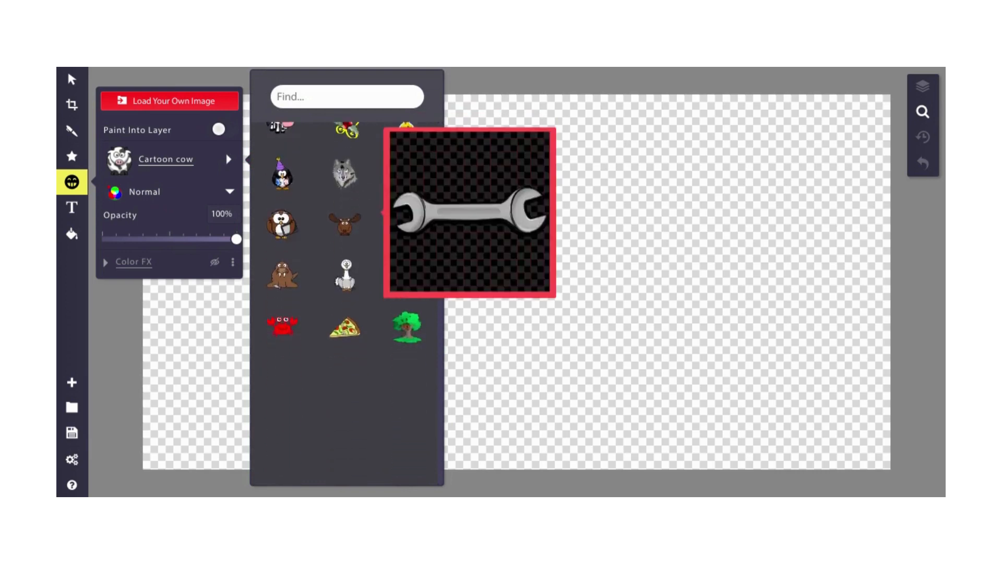
scroll(347, 209, down, 10)
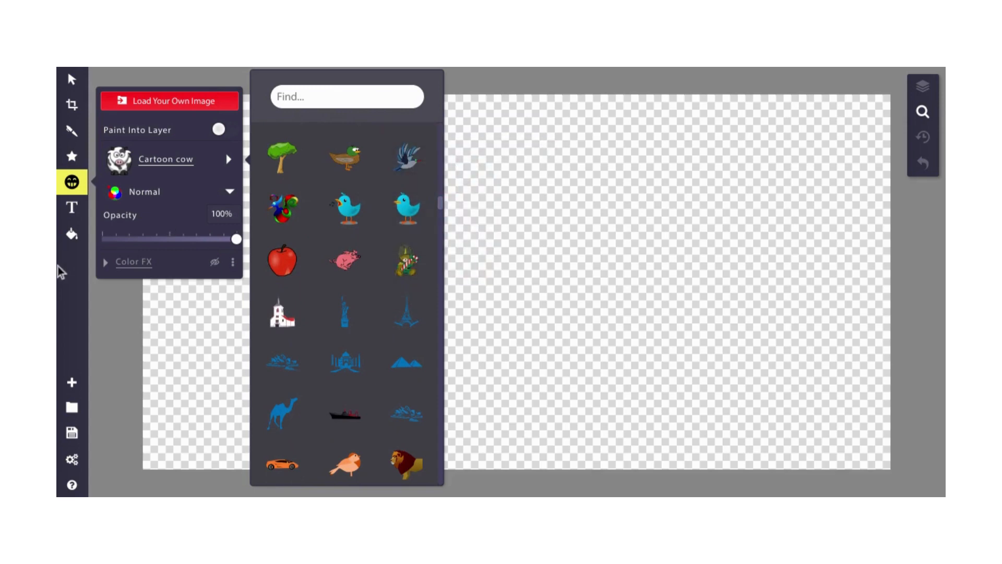
Examine the text tool's text types and browse its available fonts.
click(73, 209)
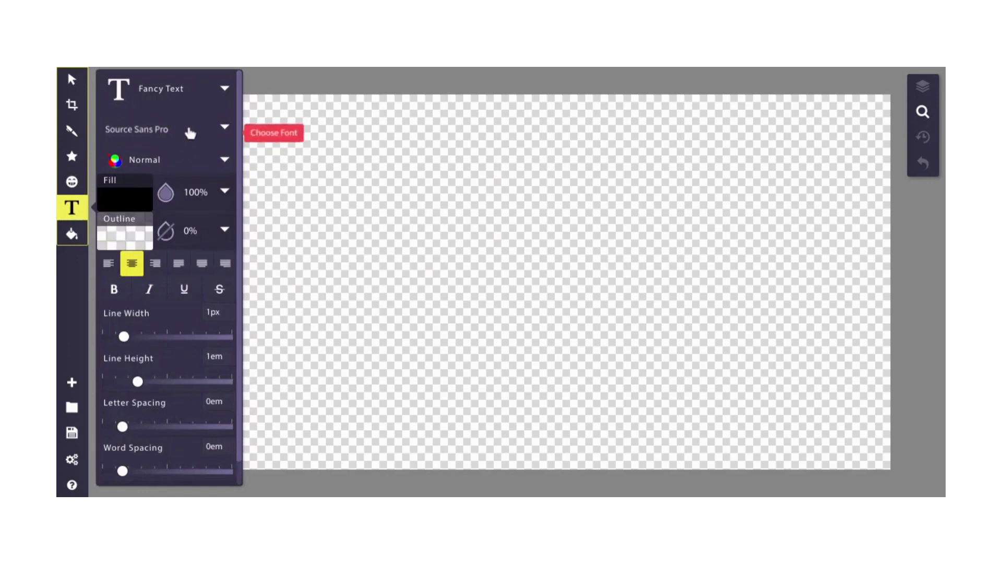
click(209, 95)
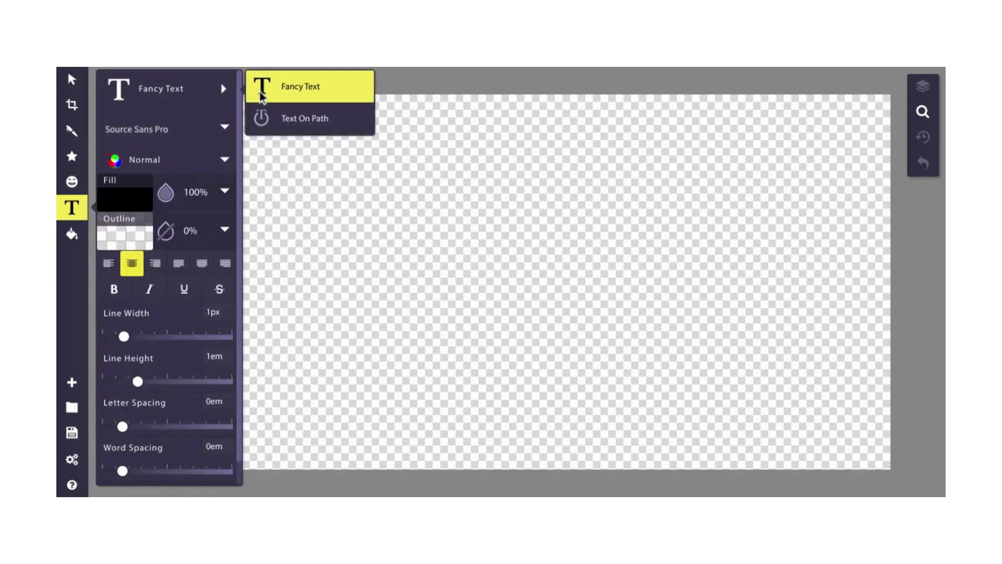
click(213, 139)
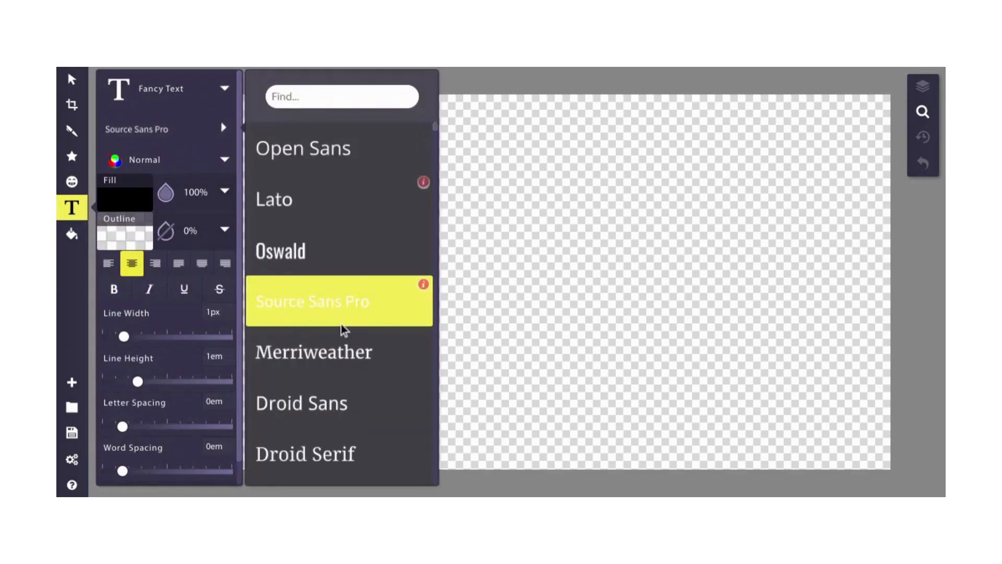
scroll(369, 301, down, 1)
scroll(369, 300, down, 8)
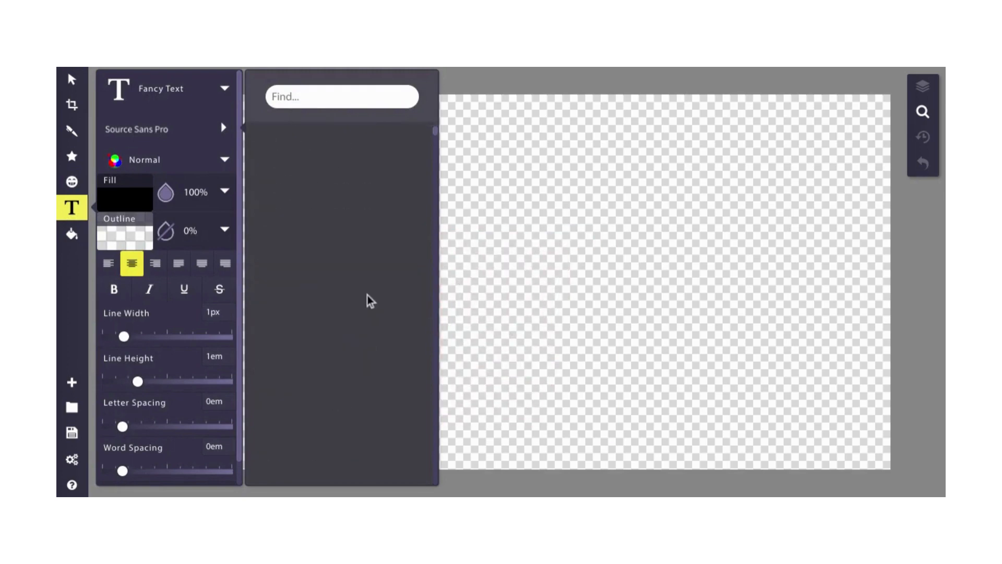
scroll(369, 301, down, 6)
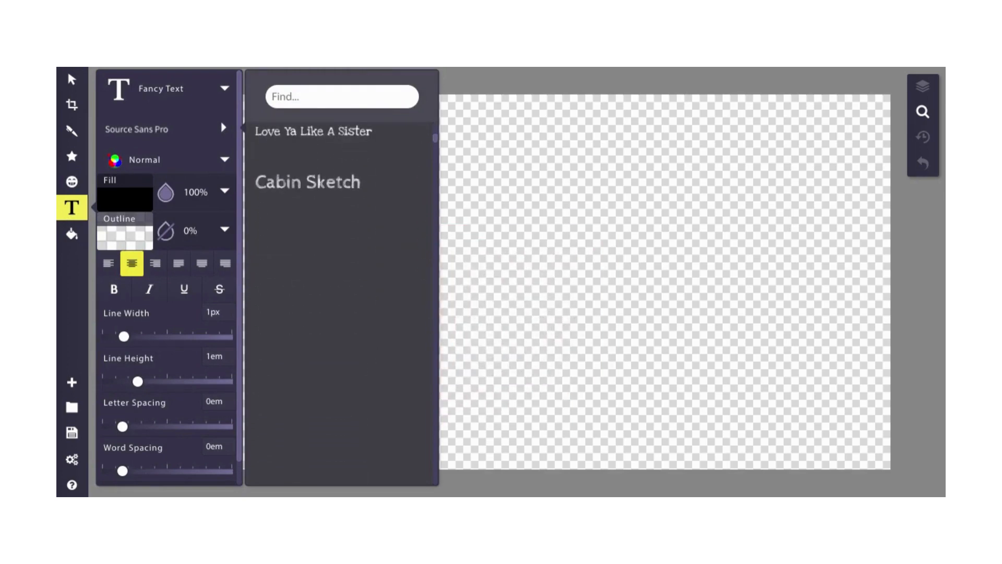
scroll(342, 297, down, 10)
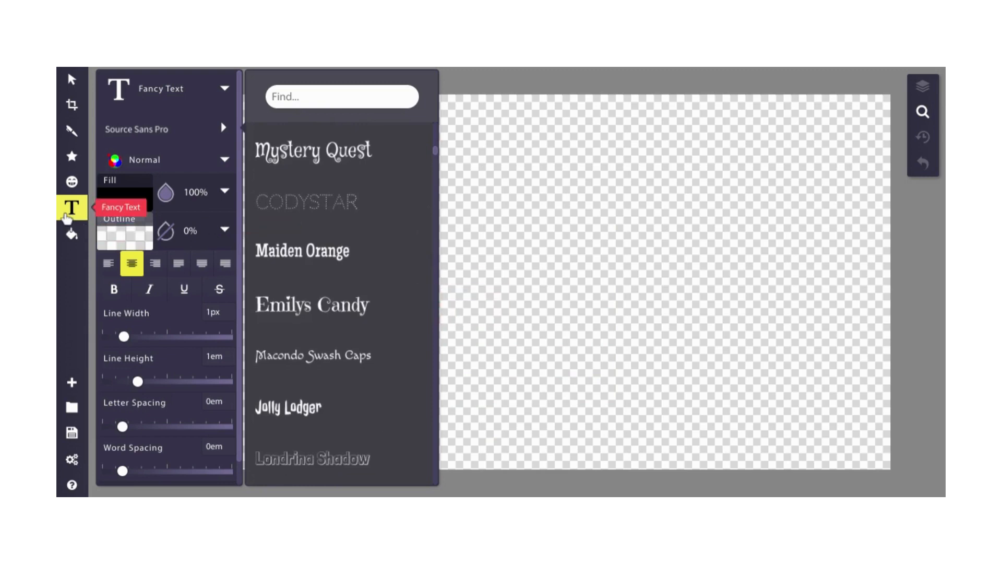
scroll(287, 302, down, 10)
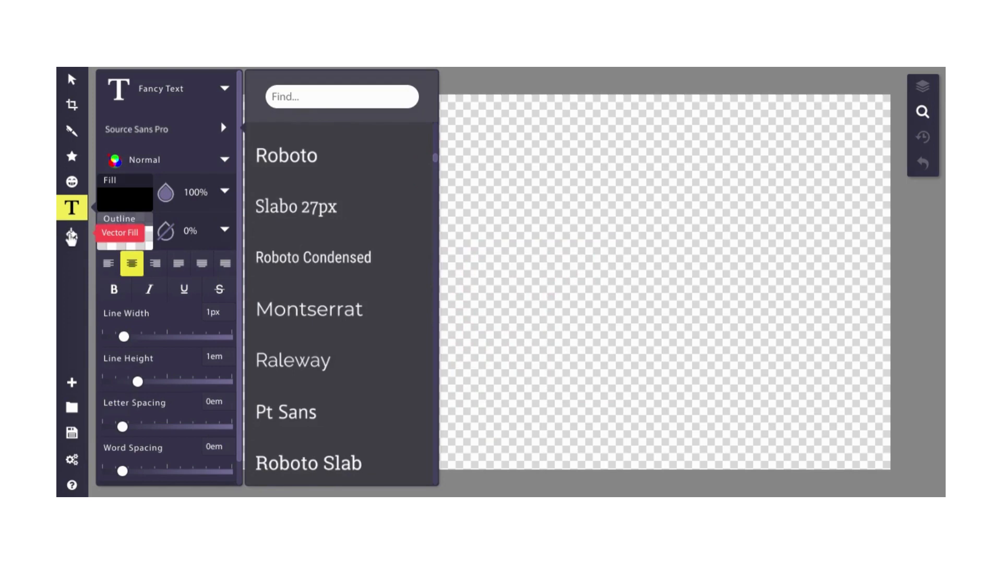
Fill the whole canvas with light blue #2bcfff using Vector Fill and accept the fill.
click(71, 236)
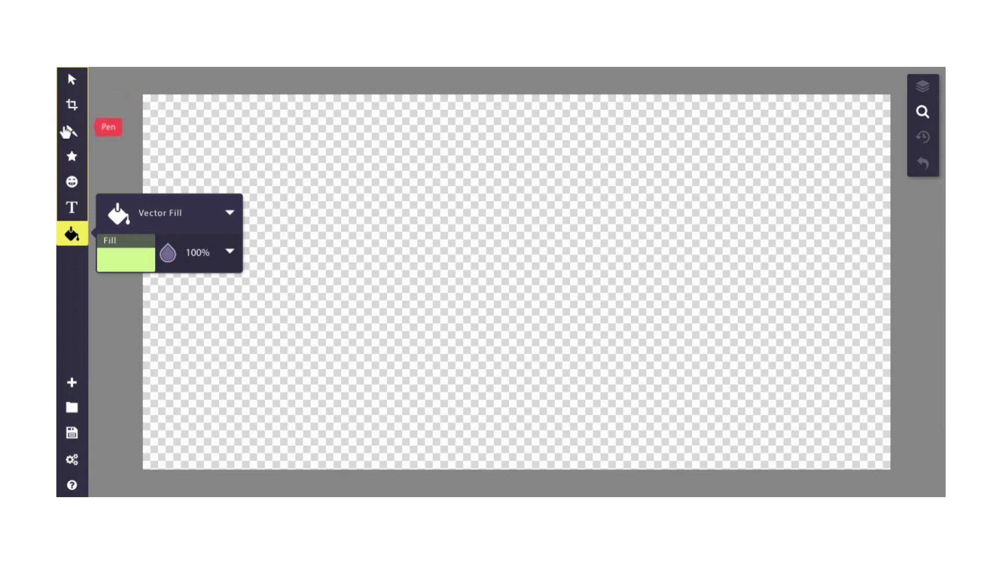
click(112, 261)
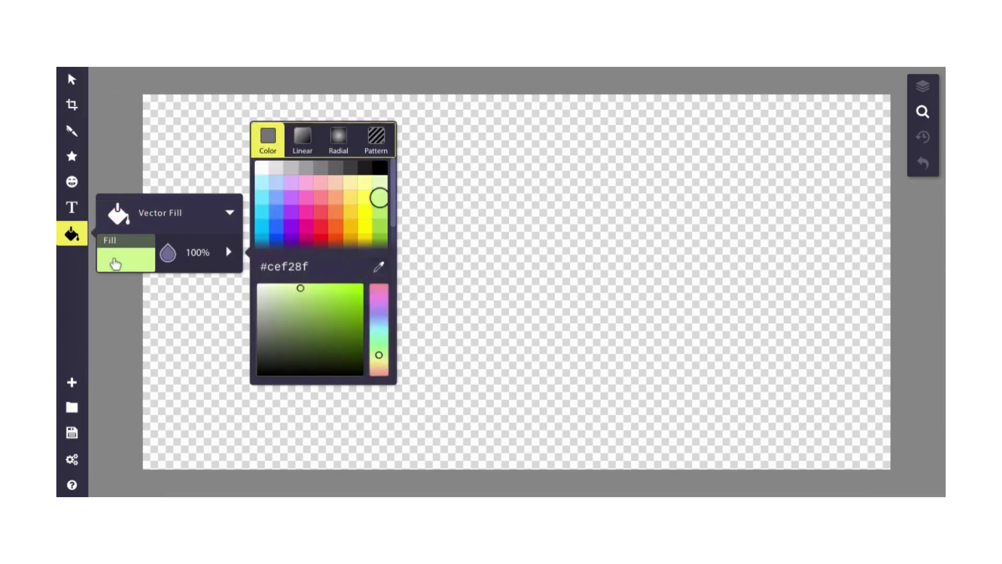
click(262, 213)
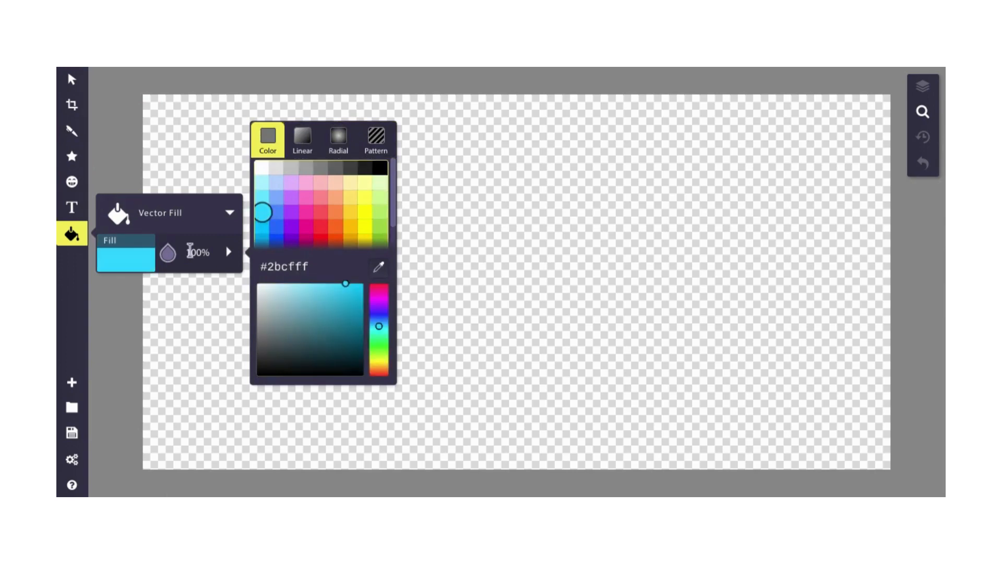
click(75, 236)
click(189, 236)
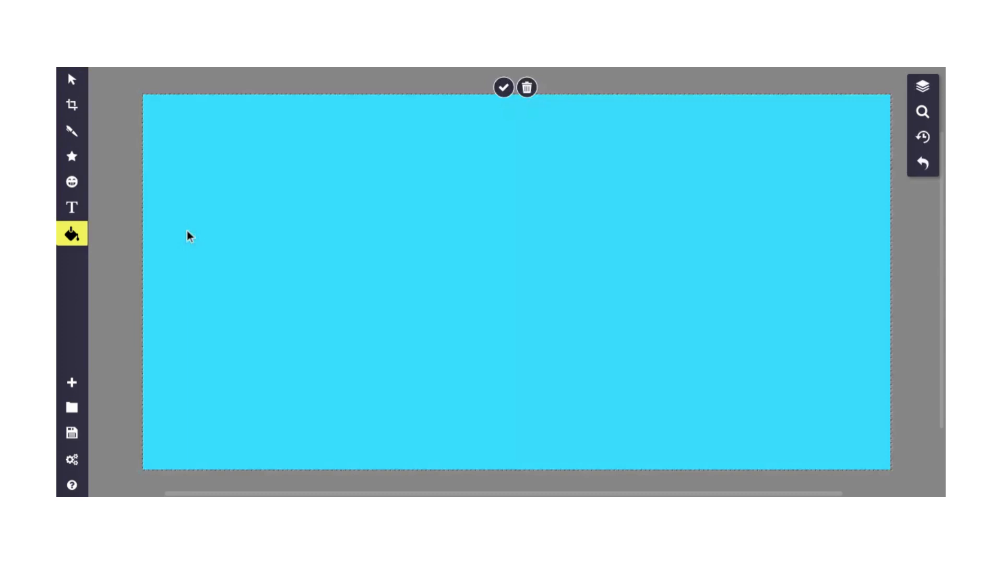
click(503, 87)
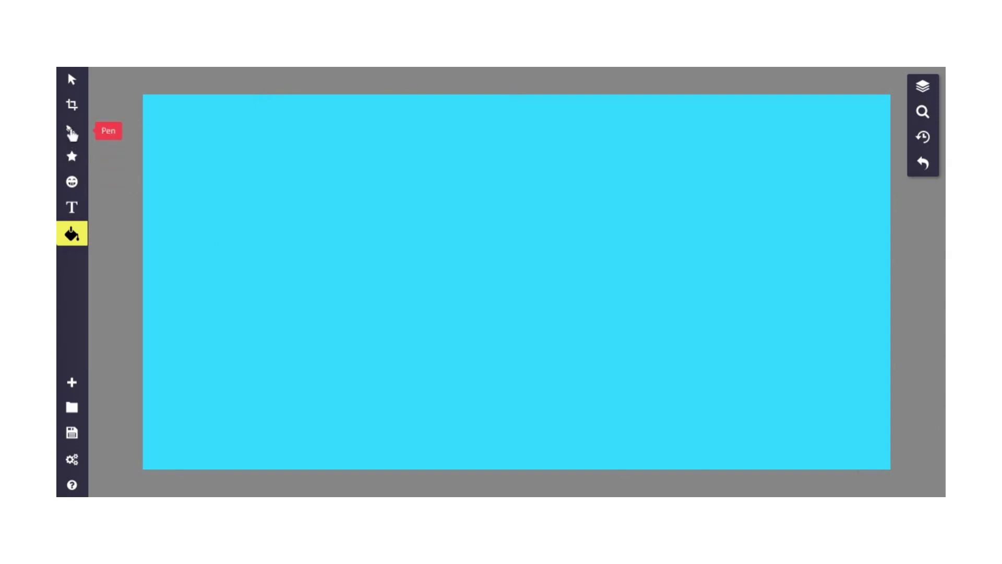
Set the Pen brush's fill colour to blue #2469ff.
click(72, 182)
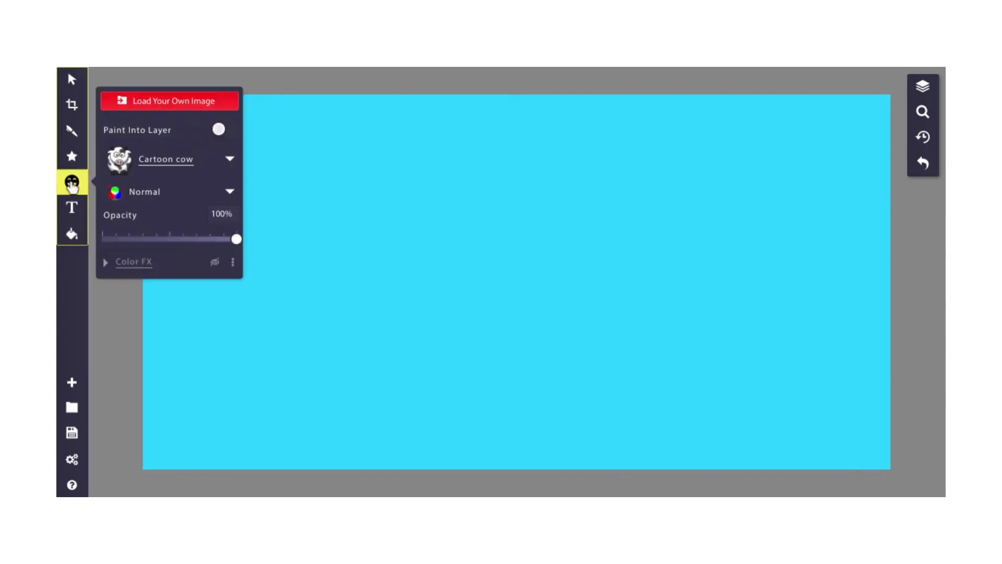
click(73, 133)
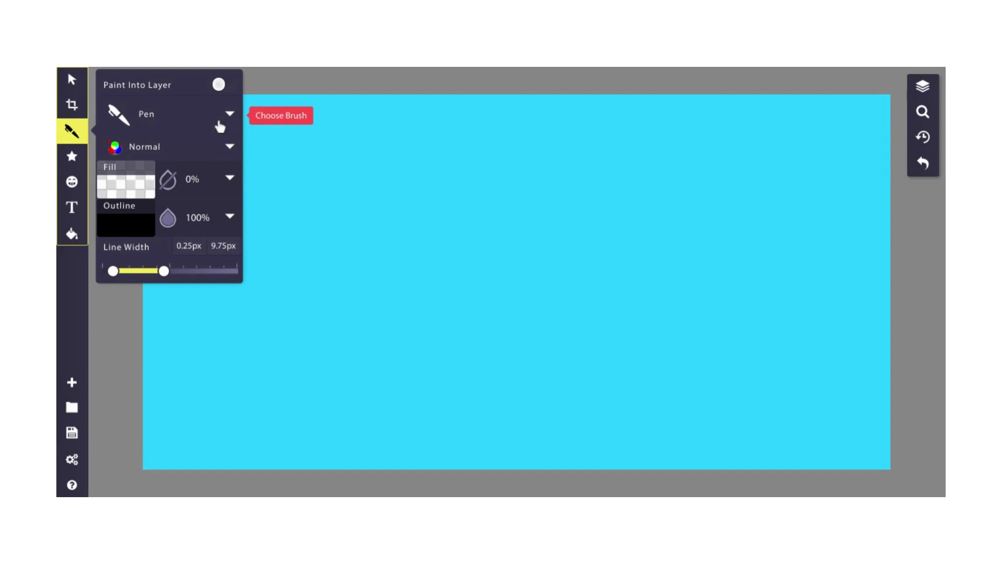
click(140, 192)
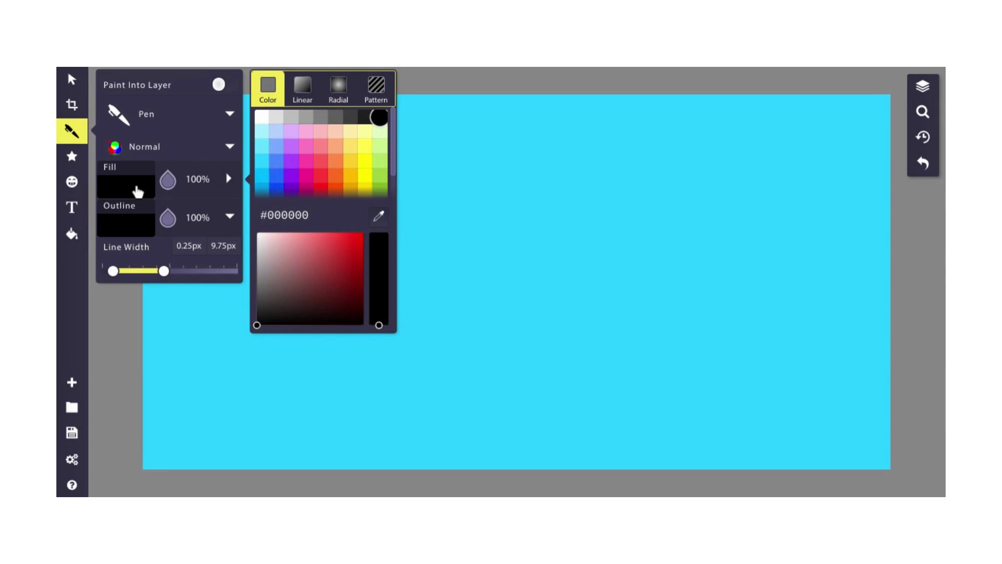
click(277, 179)
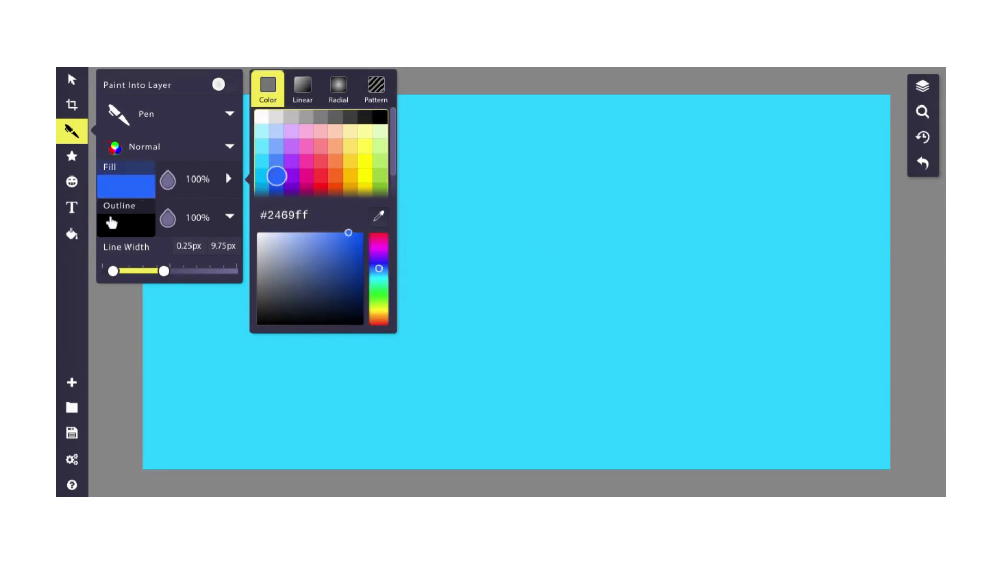
Set the Pen's outline colour to blue #2469ff and paint a filled wavy sea across the lower part of the canvas.
click(116, 226)
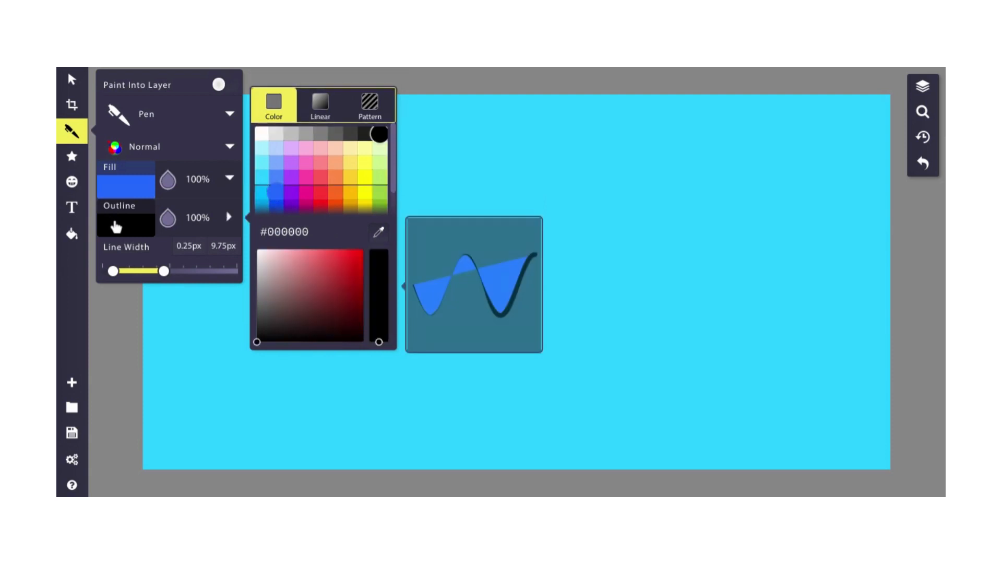
click(281, 197)
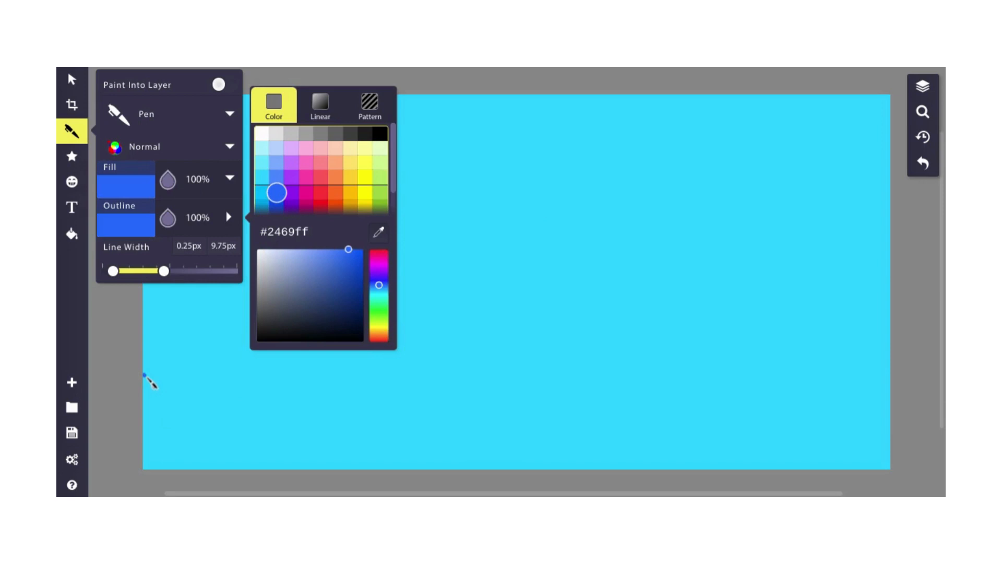
mouse_move(146, 376)
mouse_down()
mouse_move(210, 393)
mouse_move(301, 361)
mouse_move(335, 400)
mouse_move(378, 409)
mouse_move(434, 374)
mouse_move(457, 377)
mouse_move(501, 420)
mouse_move(551, 410)
mouse_move(586, 383)
mouse_move(644, 386)
mouse_move(696, 423)
mouse_move(750, 409)
mouse_move(774, 387)
mouse_move(814, 414)
mouse_move(896, 359)
mouse_move(908, 369)
mouse_move(904, 427)
mouse_move(878, 470)
mouse_move(898, 444)
mouse_move(898, 479)
mouse_move(871, 484)
mouse_move(473, 491)
mouse_move(279, 467)
mouse_move(125, 482)
mouse_move(180, 488)
mouse_move(206, 479)
mouse_move(133, 486)
mouse_move(103, 464)
mouse_up()
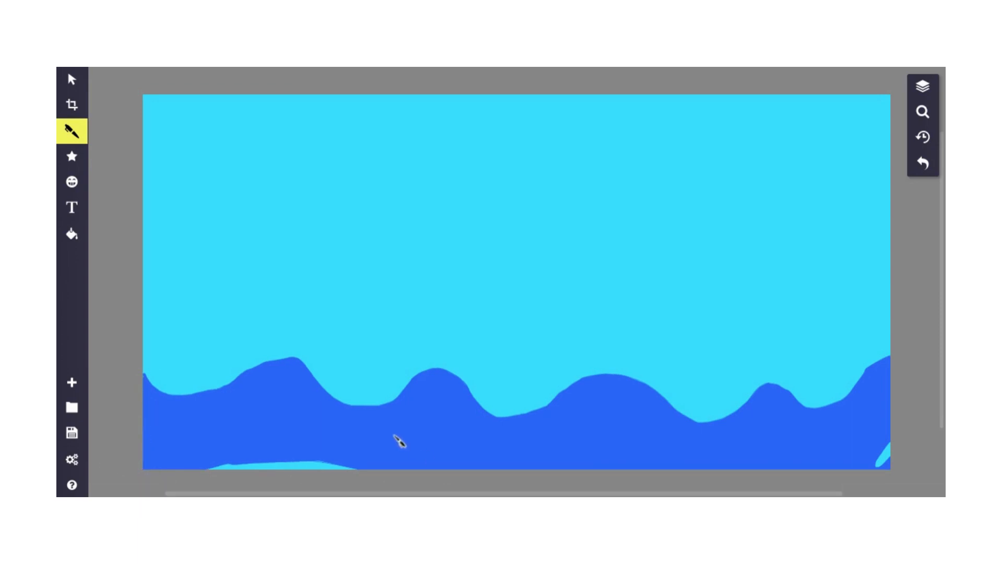
Paint over the light gaps along the bottom edge of the sea with the blue Pen.
mouse_move(362, 463)
mouse_down()
mouse_move(247, 477)
mouse_move(194, 459)
mouse_up()
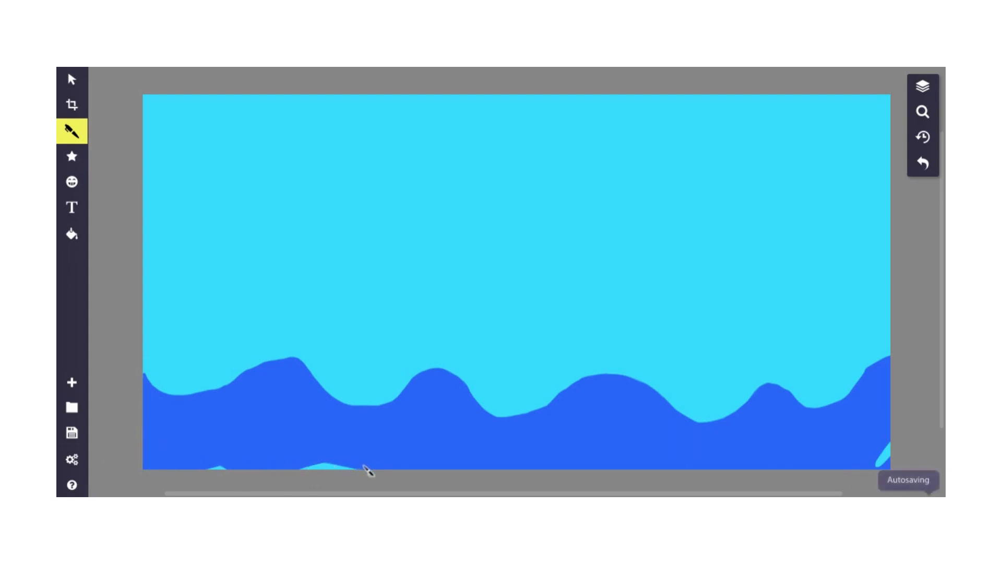
mouse_move(356, 469)
mouse_down()
mouse_move(321, 481)
mouse_move(219, 460)
mouse_move(168, 464)
mouse_move(238, 483)
mouse_move(295, 476)
mouse_up()
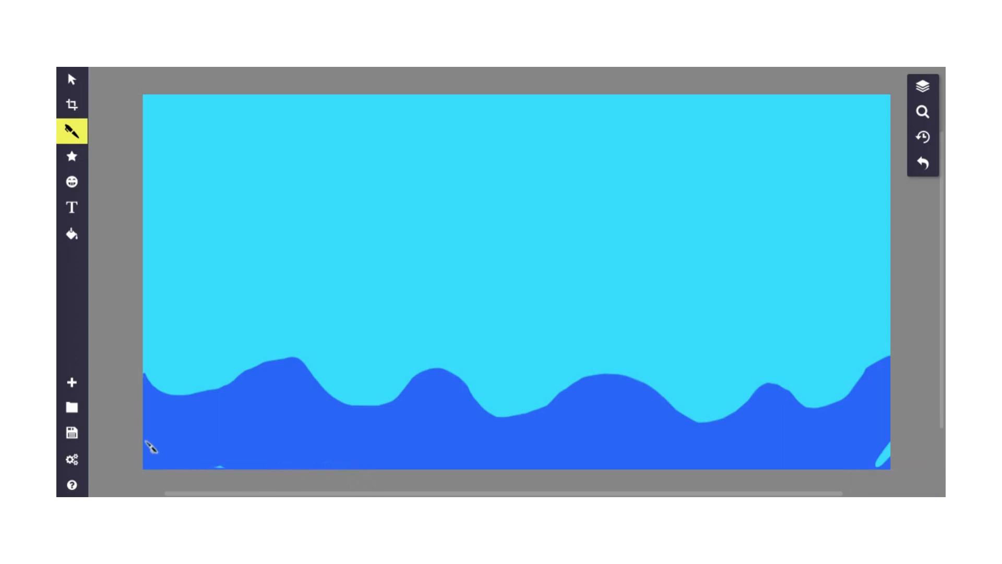
drag(229, 468, 202, 456)
Change the brush type from Pen to Spraypaint.
click(71, 133)
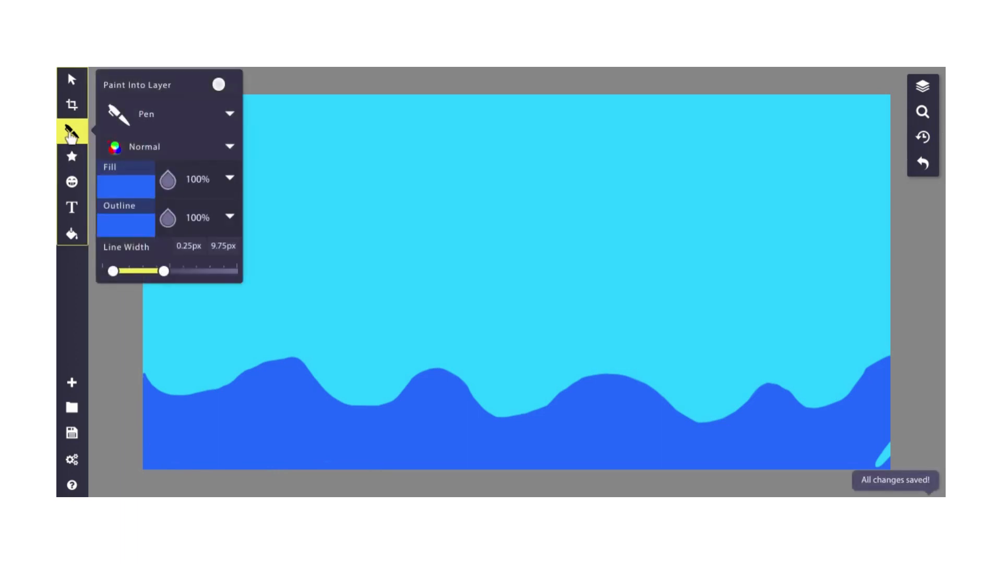
click(118, 113)
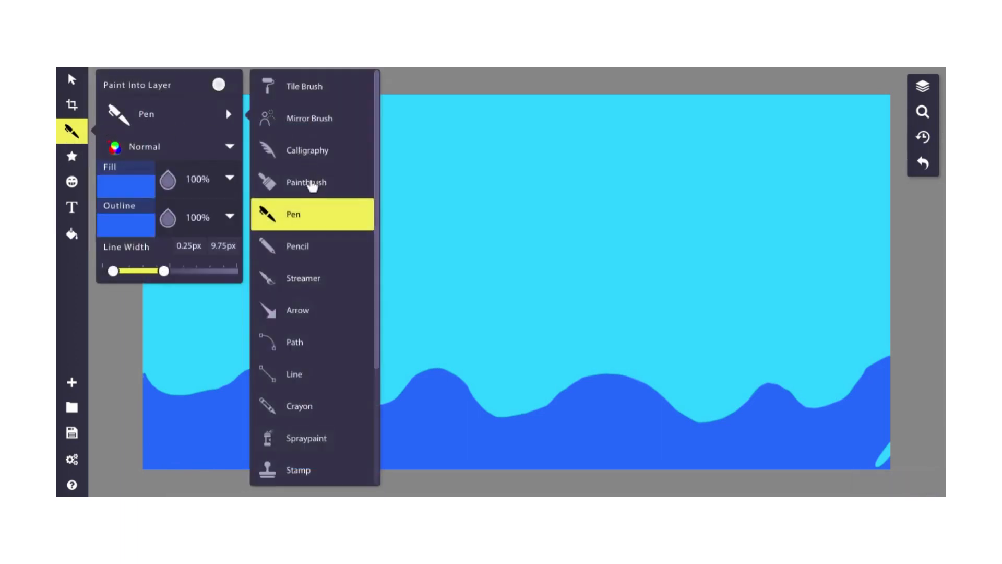
scroll(310, 290, down, 3)
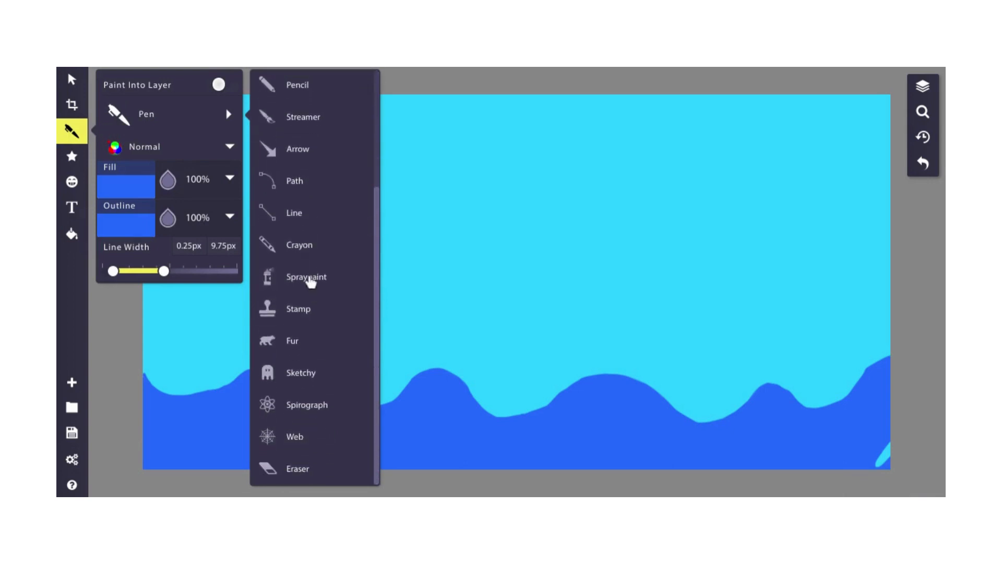
click(310, 279)
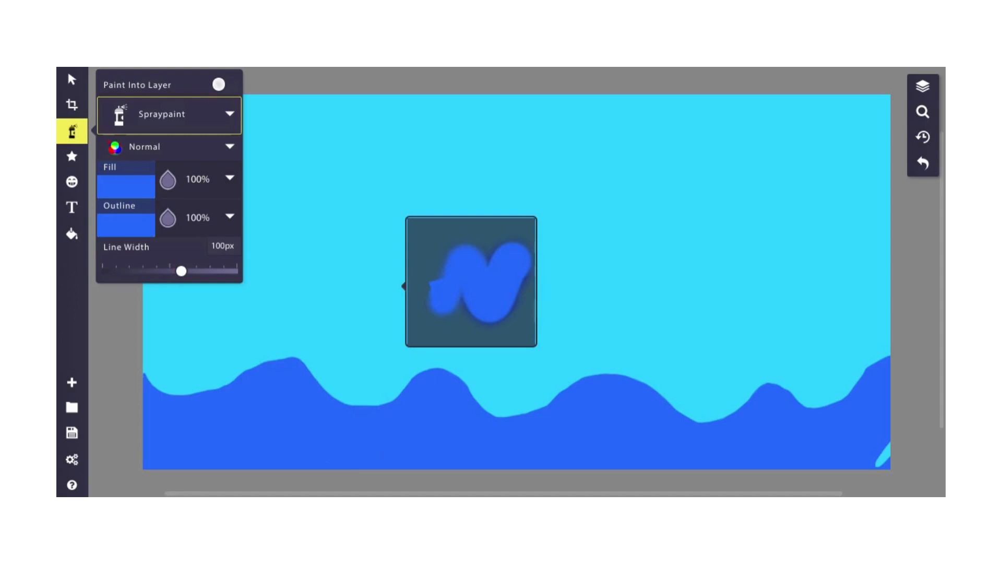
Try to cover the light gap in the sea's lower-right corner with the blue 100 px Spraypaint brush, undoing the strokes.
drag(886, 446, 880, 466)
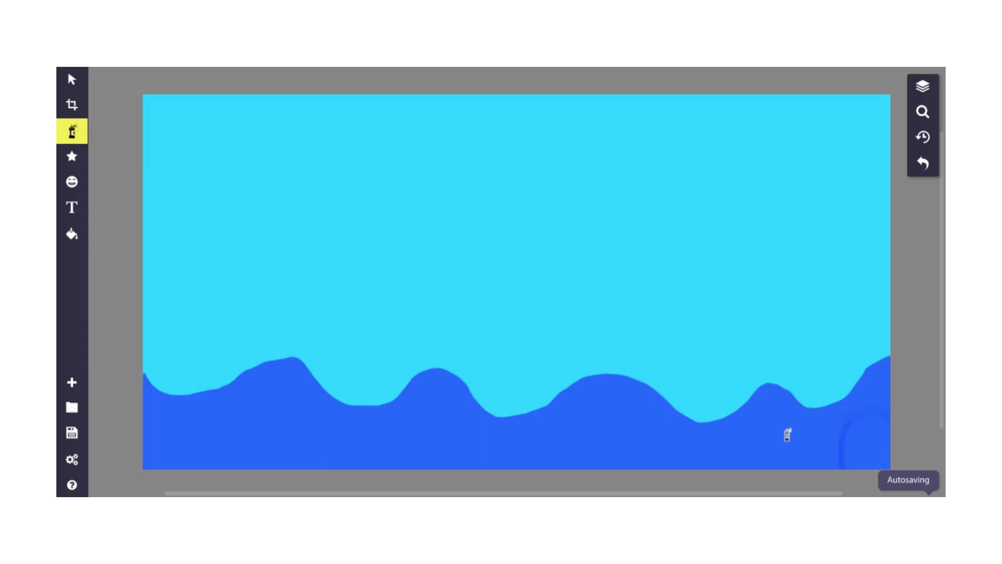
key(ctrl+z)
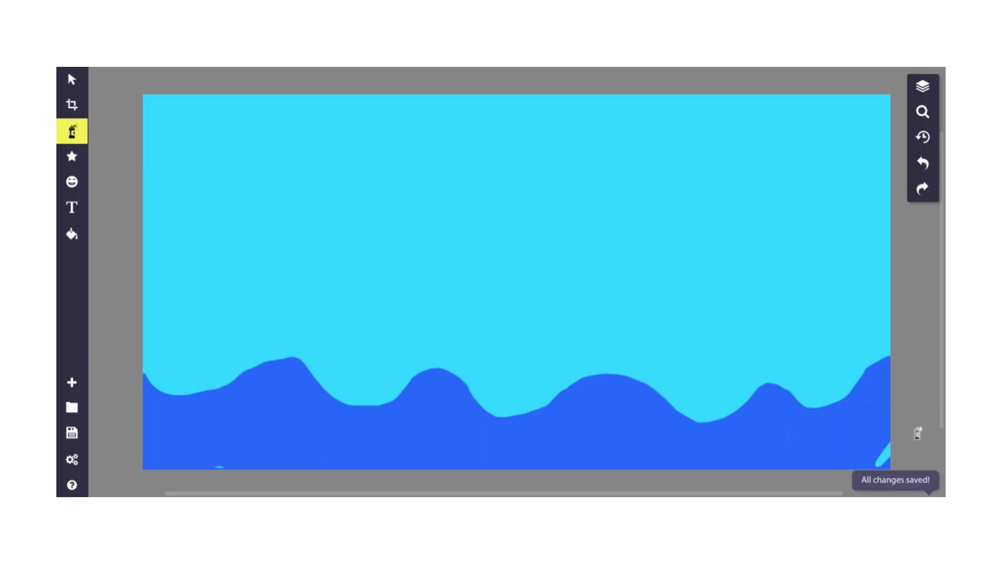
drag(873, 471, 886, 464)
key(ctrl+z)
click(886, 469)
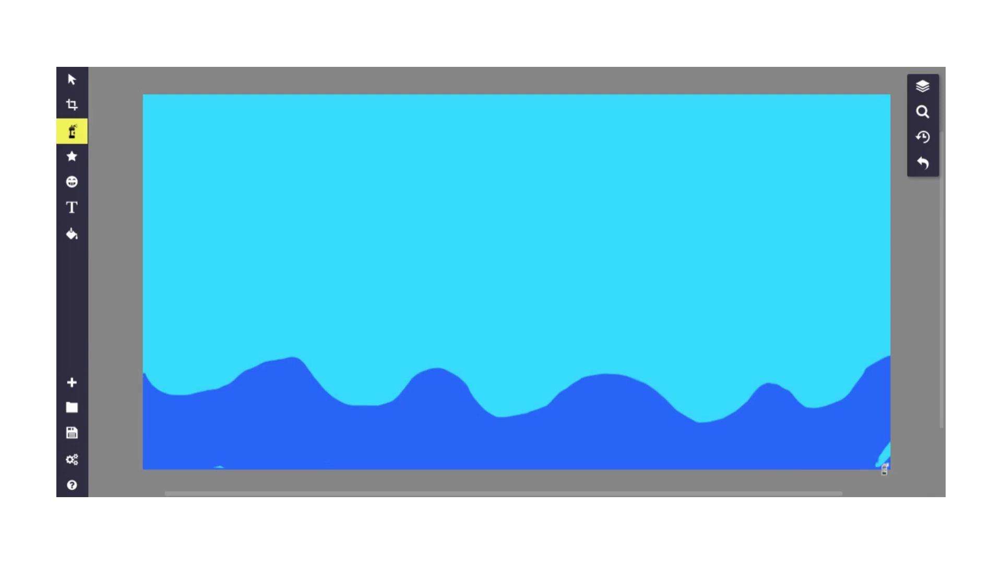
click(884, 469)
key(ctrl+z)
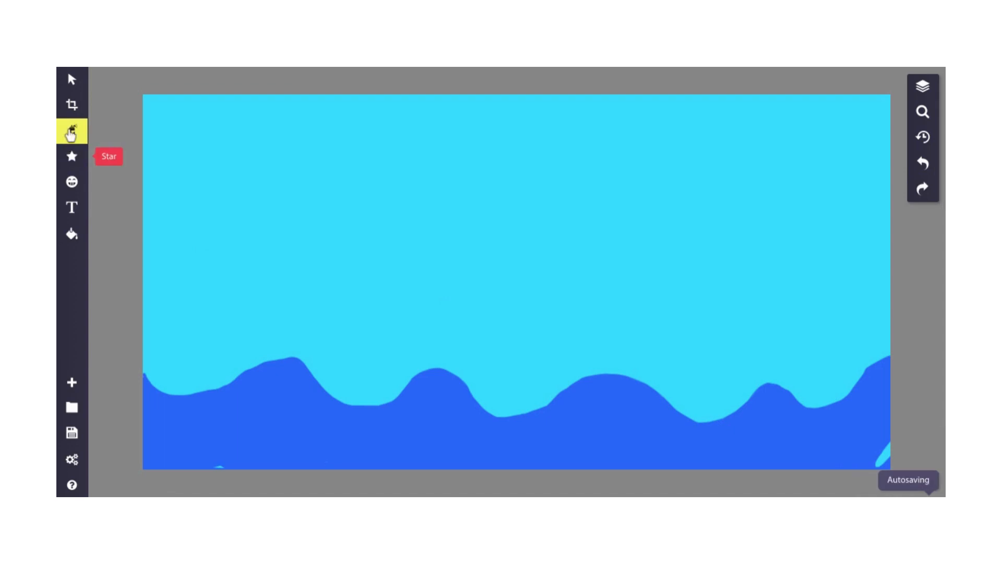
Set Spraypaint to 41 px line width and 0% fill opacity, and try a stroke over the sea's lower-right gap.
click(72, 131)
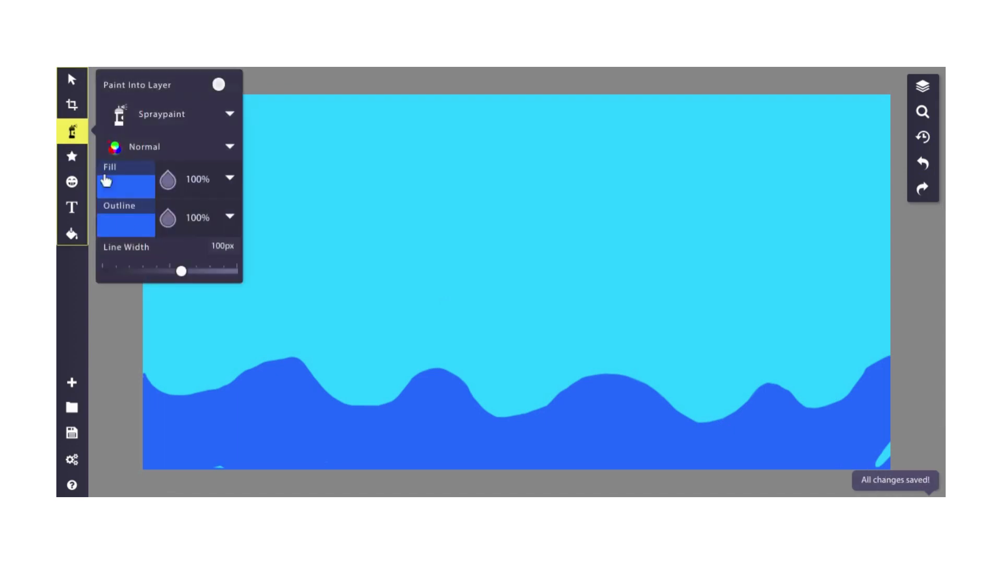
click(140, 271)
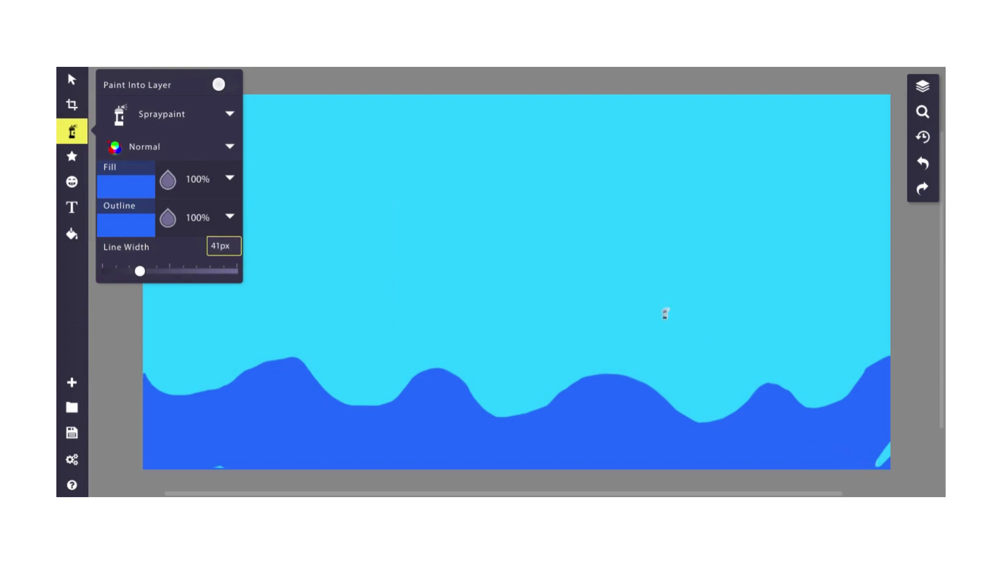
click(124, 189)
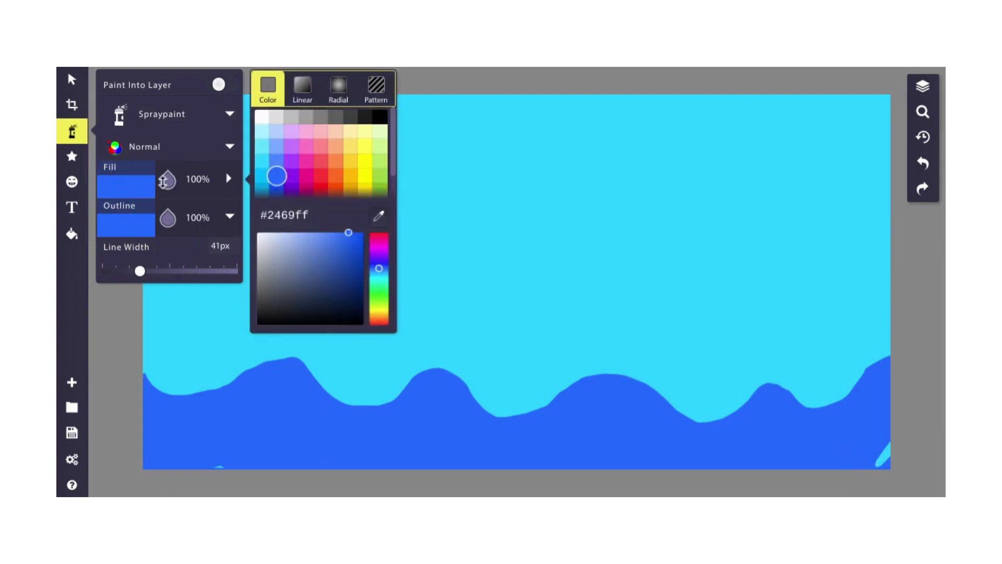
click(168, 179)
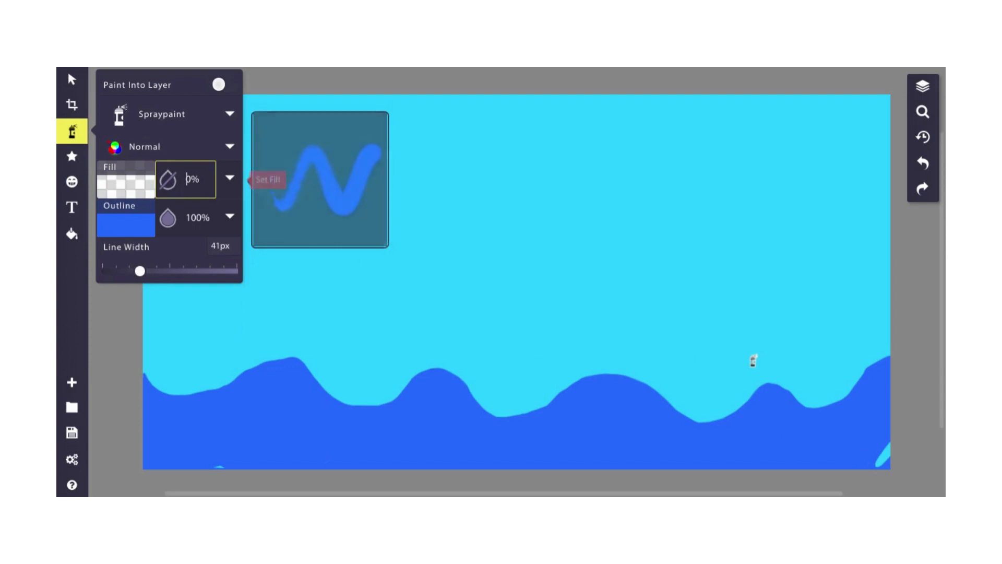
mouse_move(872, 458)
mouse_down()
mouse_move(882, 472)
mouse_move(893, 453)
mouse_move(872, 458)
mouse_move(880, 478)
mouse_up()
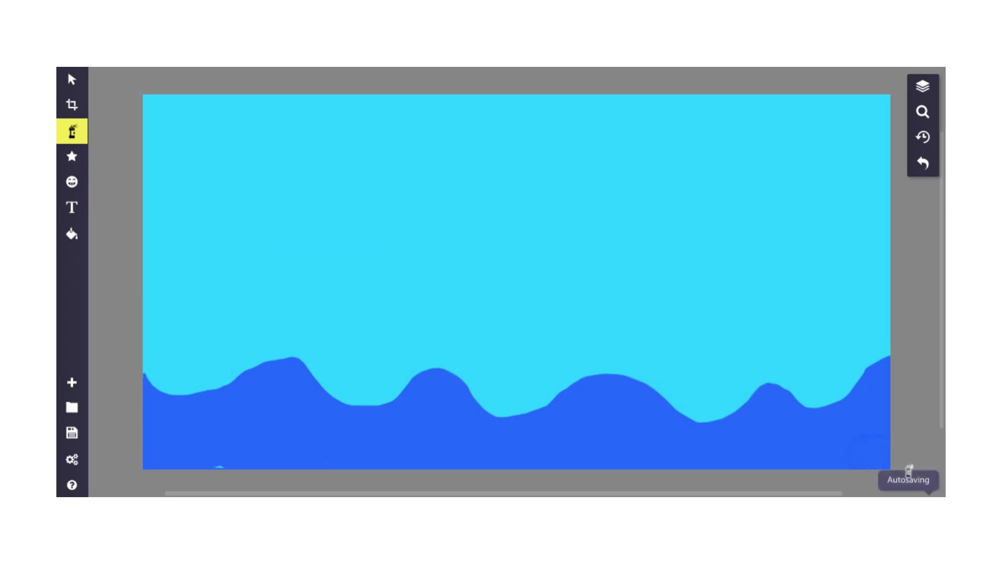
key(ctrl+z)
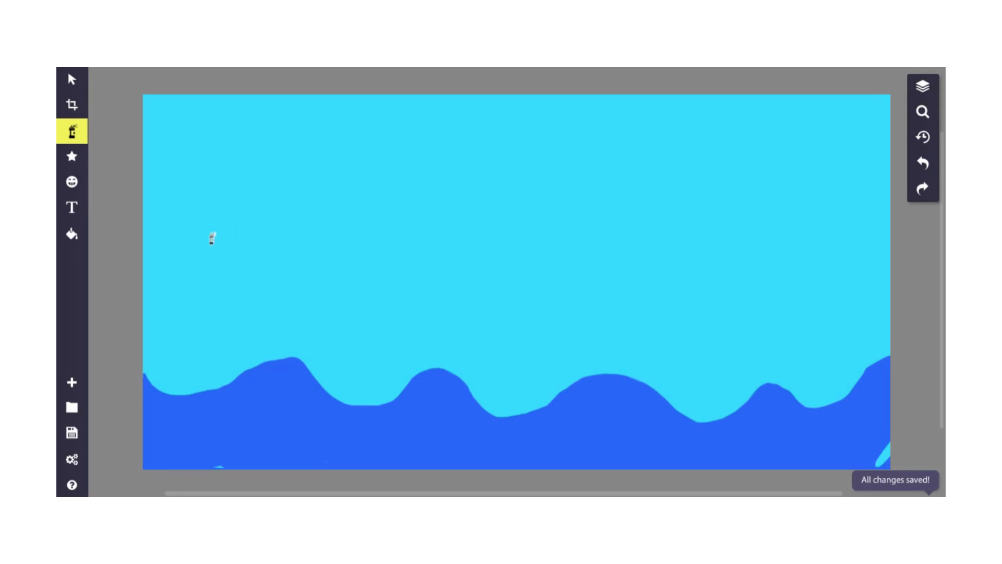
Reduce the Spraypaint line width to 28 px and spray over the light gap in the sea's lower-right corner.
click(67, 139)
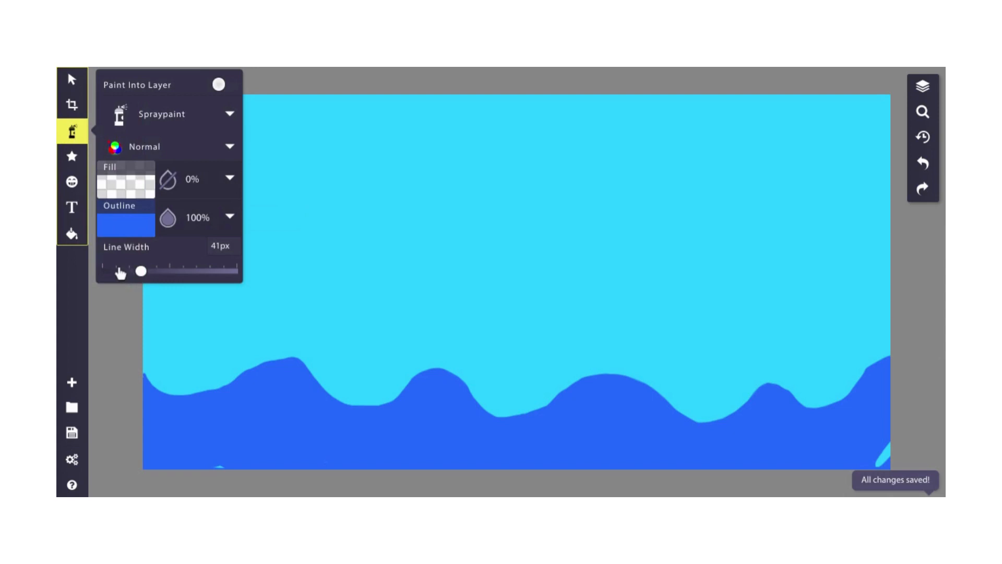
click(121, 271)
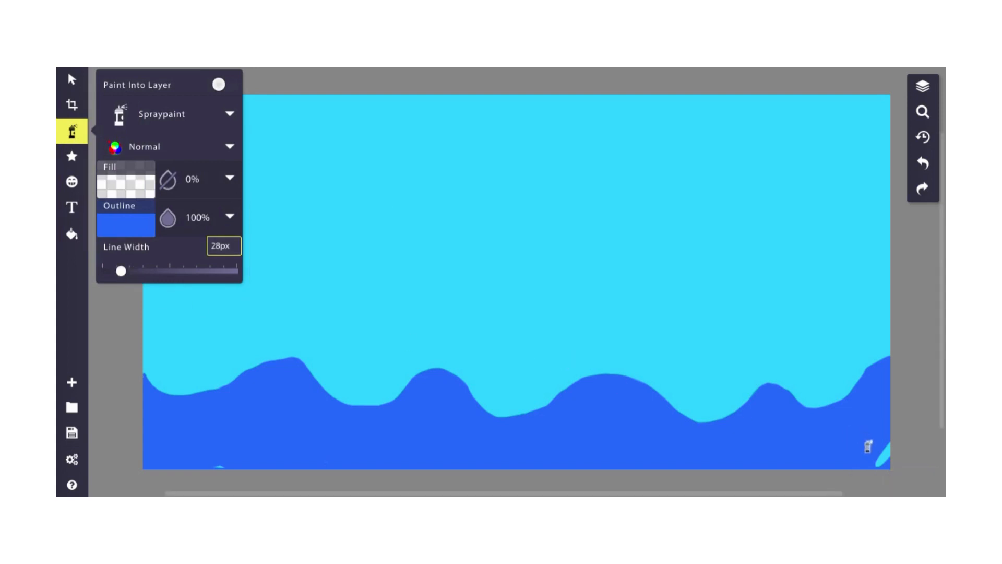
click(884, 461)
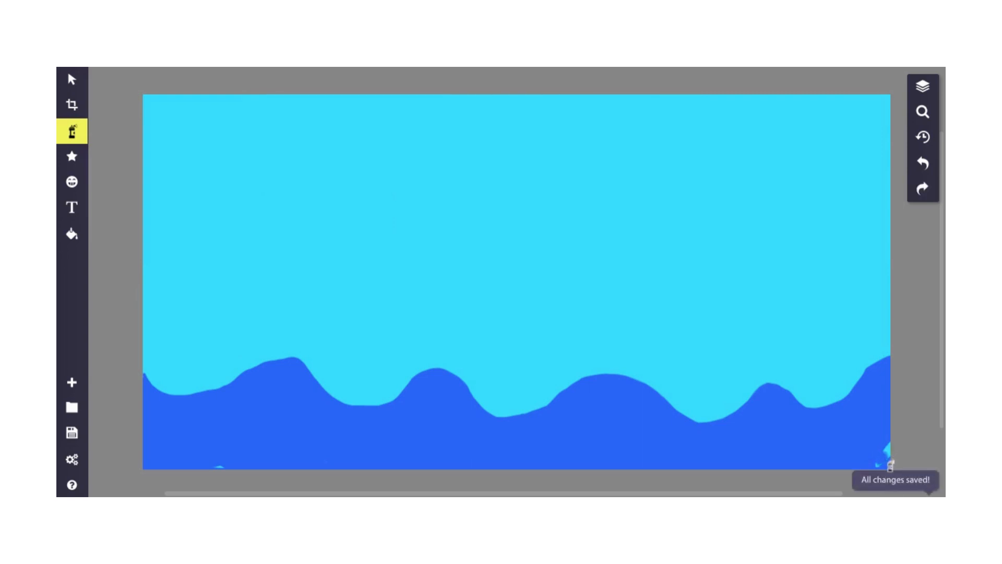
click(891, 464)
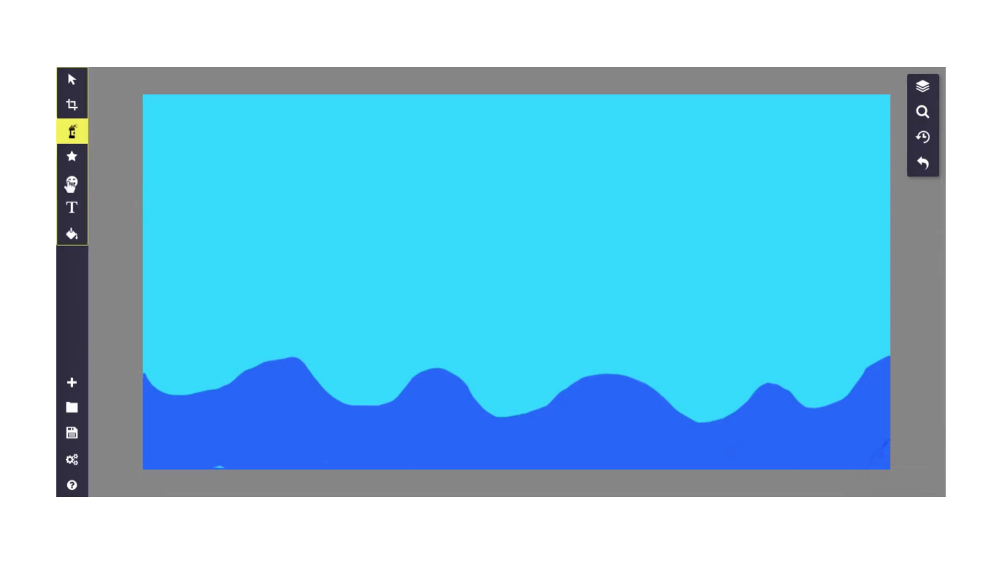
Search the clipart for "fish" and place the Happy fish in the sea near the canvas's lower-left corner.
click(71, 182)
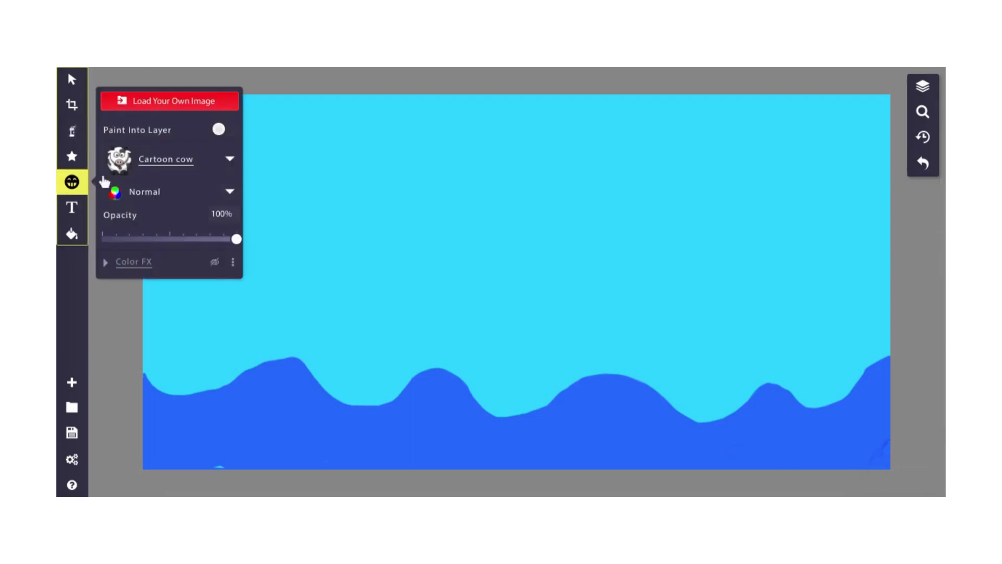
click(161, 166)
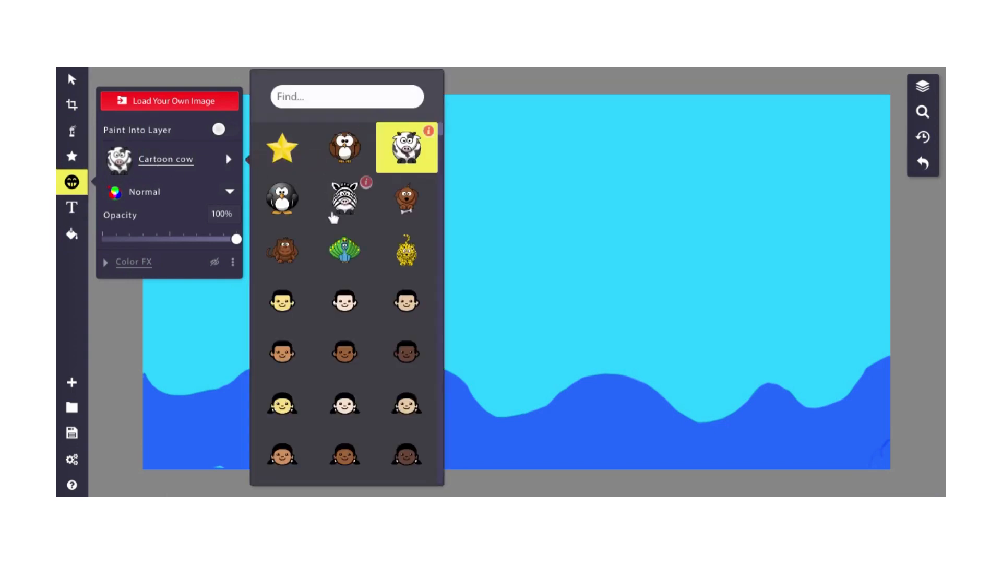
click(307, 94)
text(fish)
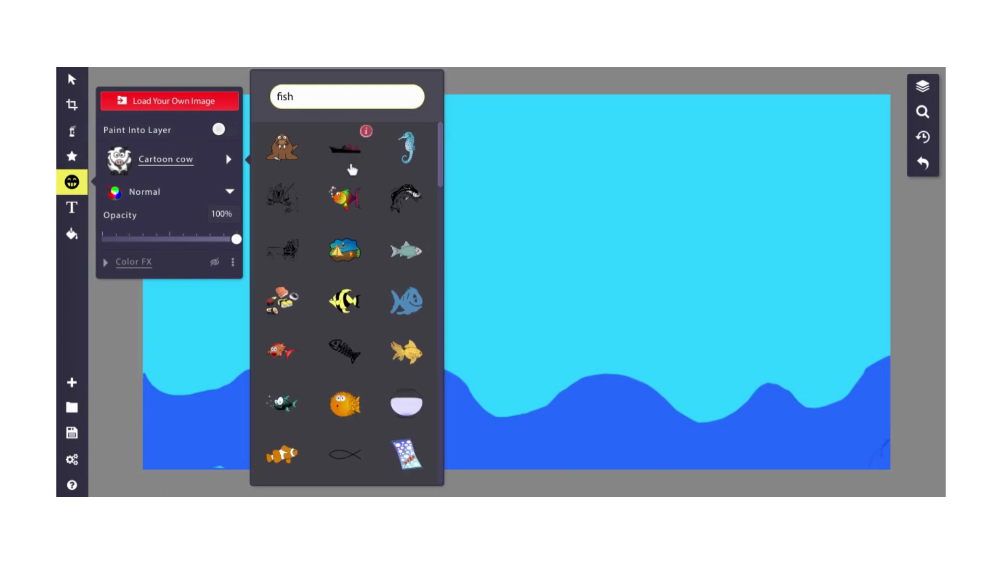
click(345, 199)
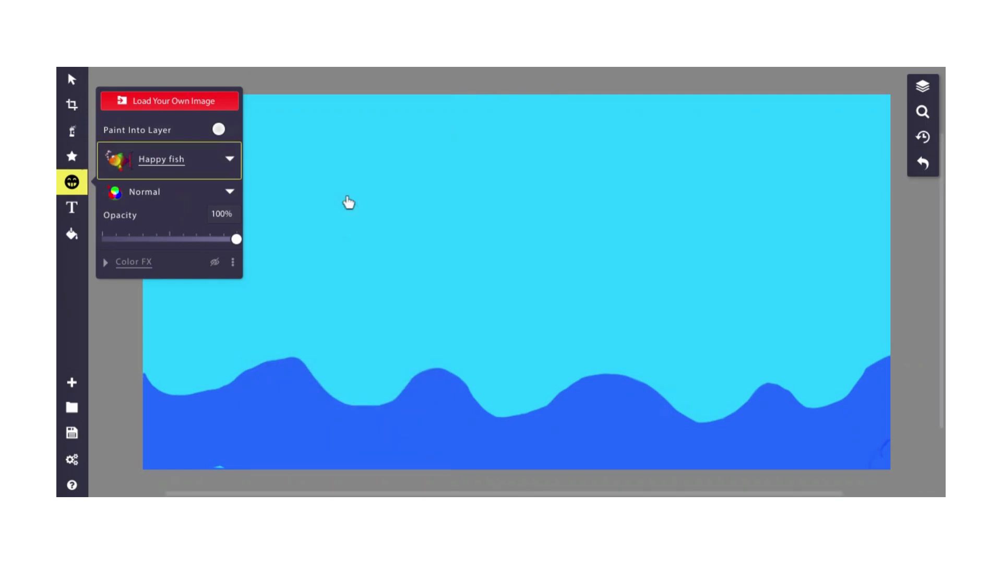
click(275, 422)
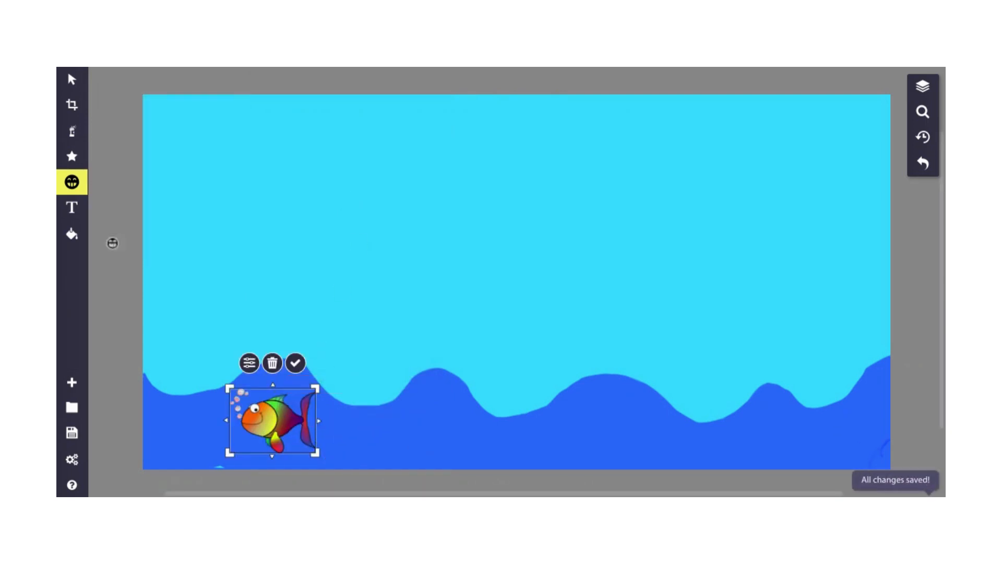
Move the fish down and left so it sits against the canvas's bottom edge, and deselect it.
click(71, 80)
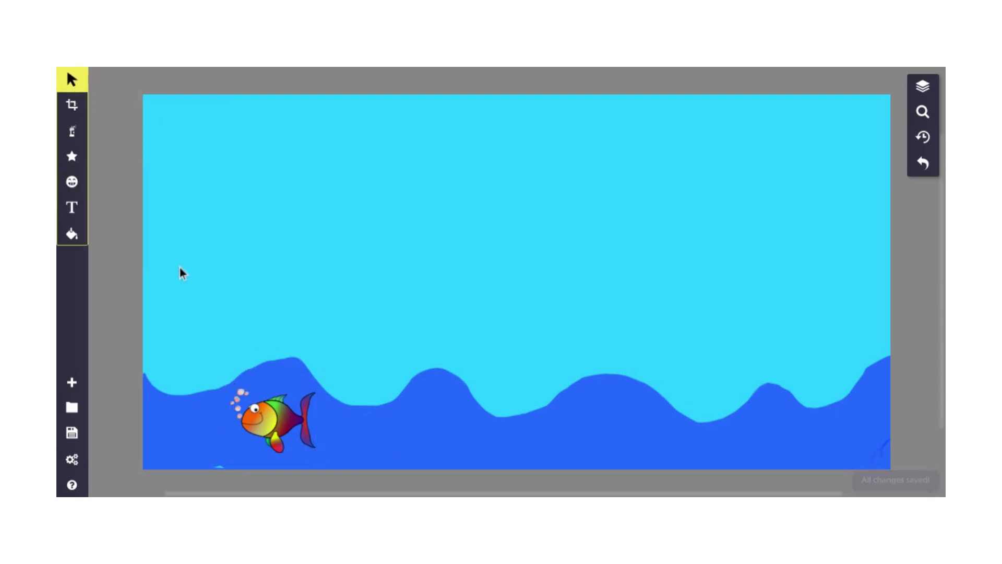
click(227, 388)
click(264, 421)
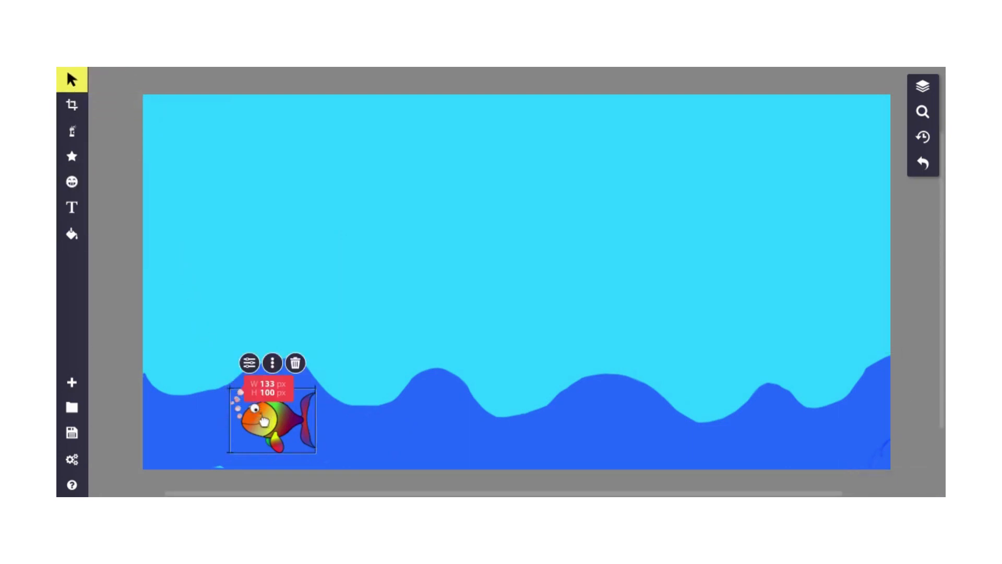
drag(263, 422, 212, 443)
click(194, 333)
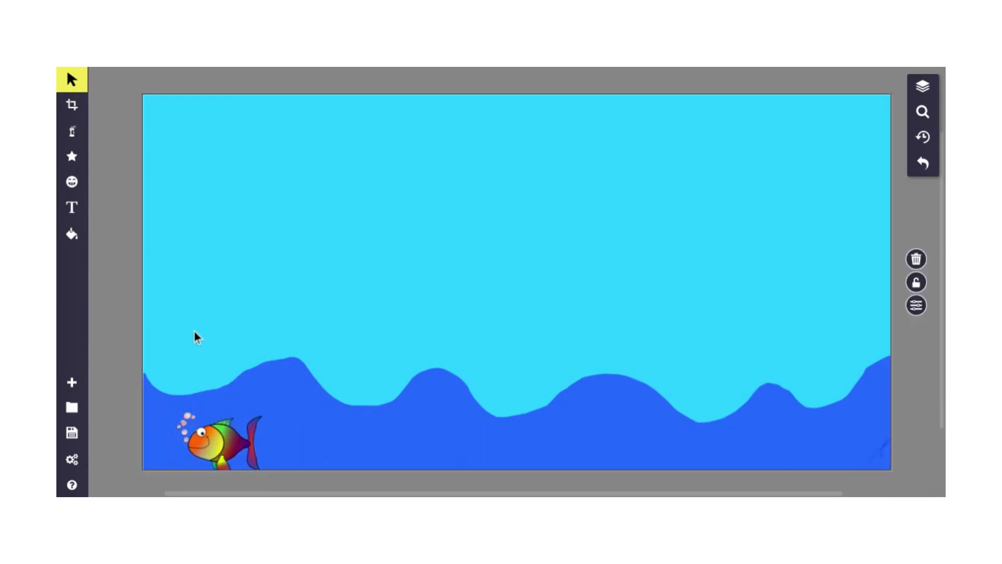
Duplicate the fish, place the copy just right of the original and shrink it to a little over half size.
click(233, 436)
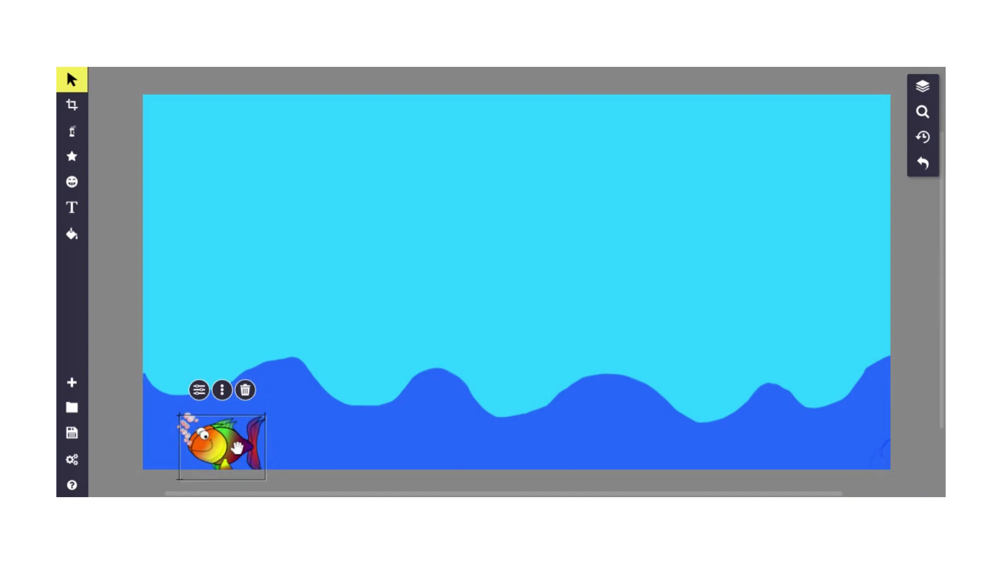
drag(237, 447, 317, 432)
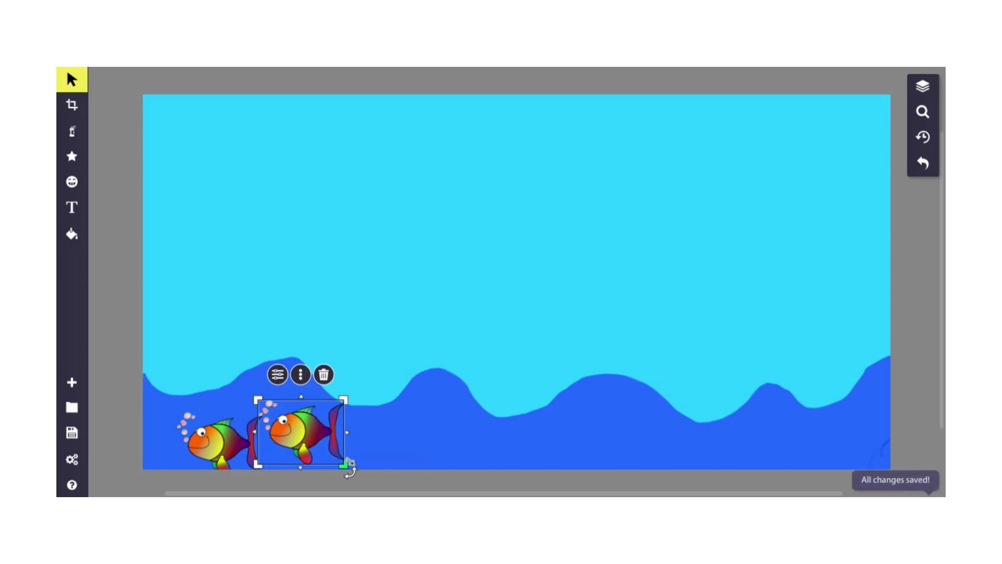
drag(347, 466, 303, 431)
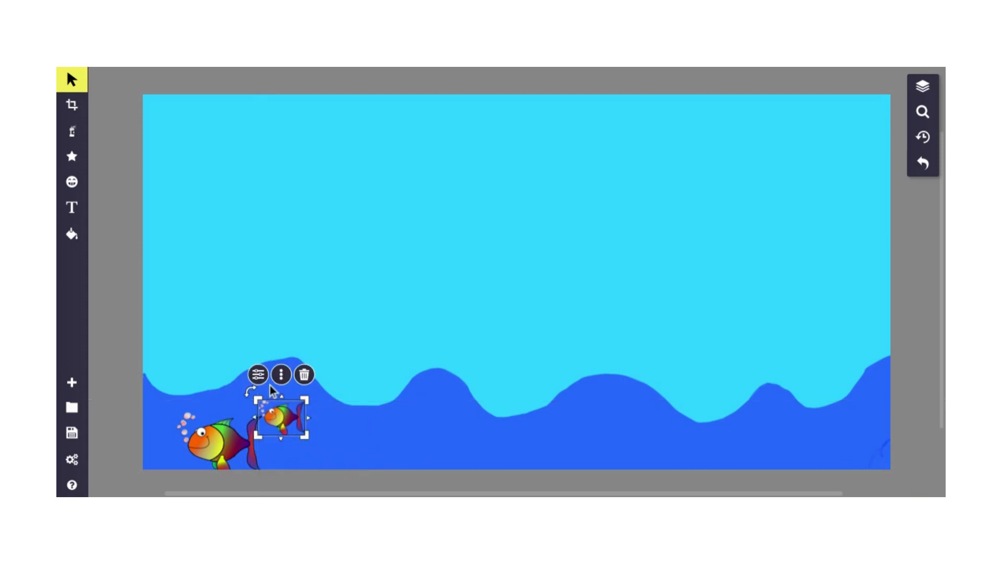
Add two more copies of the small Happy fish, arrange the three small fish behind the large one, and deselect.
key(ctrl+v)
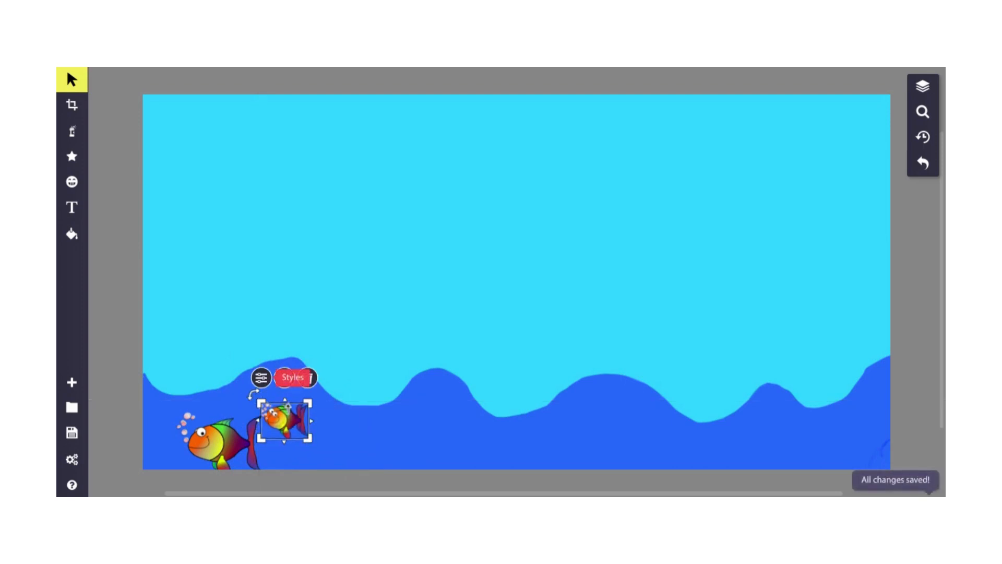
drag(293, 416, 345, 425)
click(342, 312)
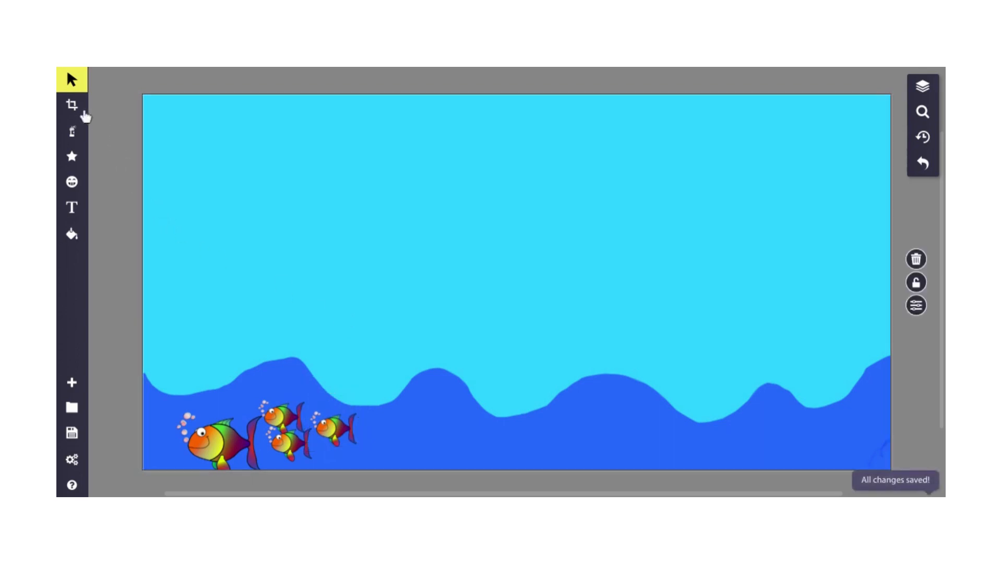
Search the clipart for "fish" and place the yellow-and-black striped tropical fish in the sea beneath the wave right of centre.
click(74, 191)
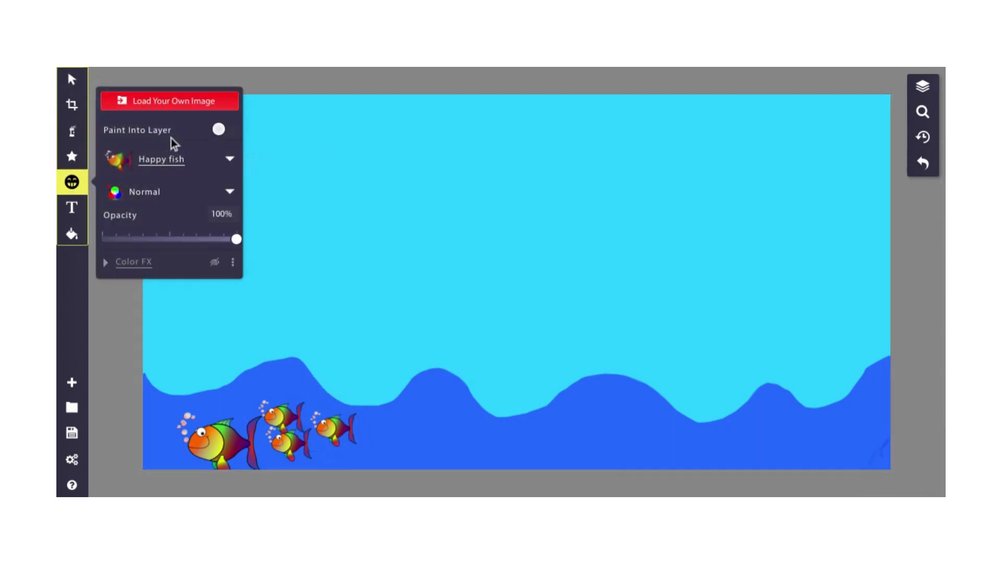
click(185, 158)
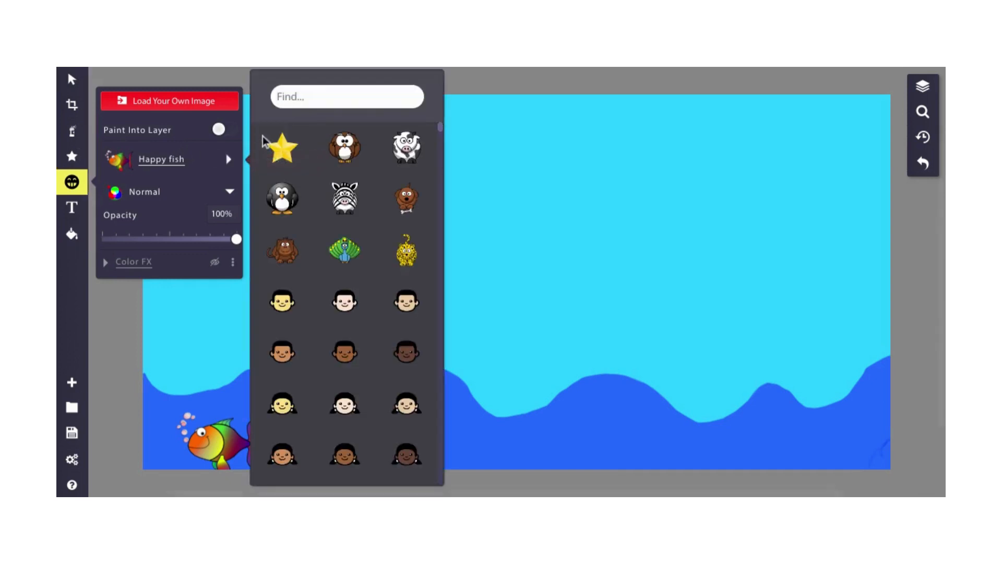
click(327, 97)
text(fish)
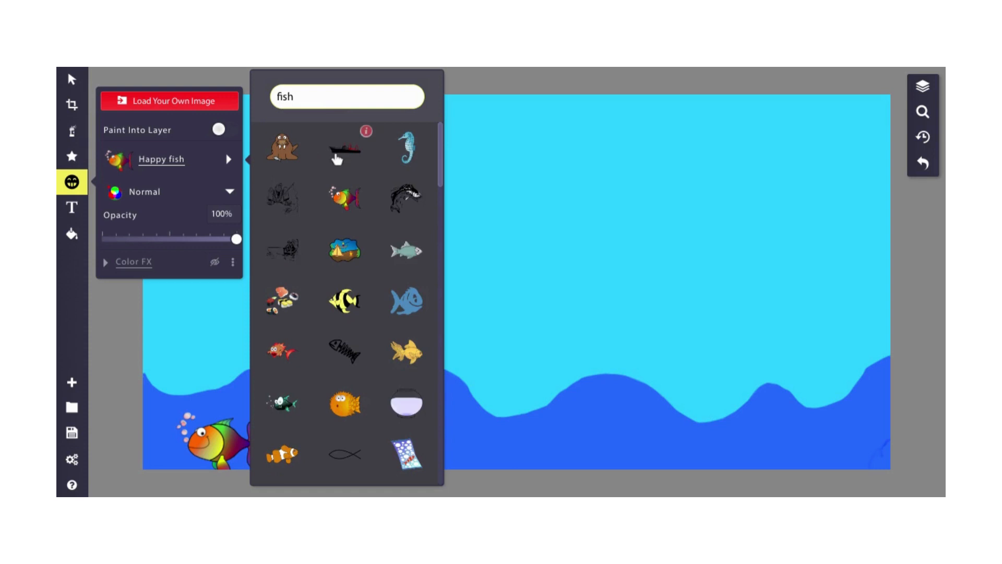
mouse_move(337, 172)
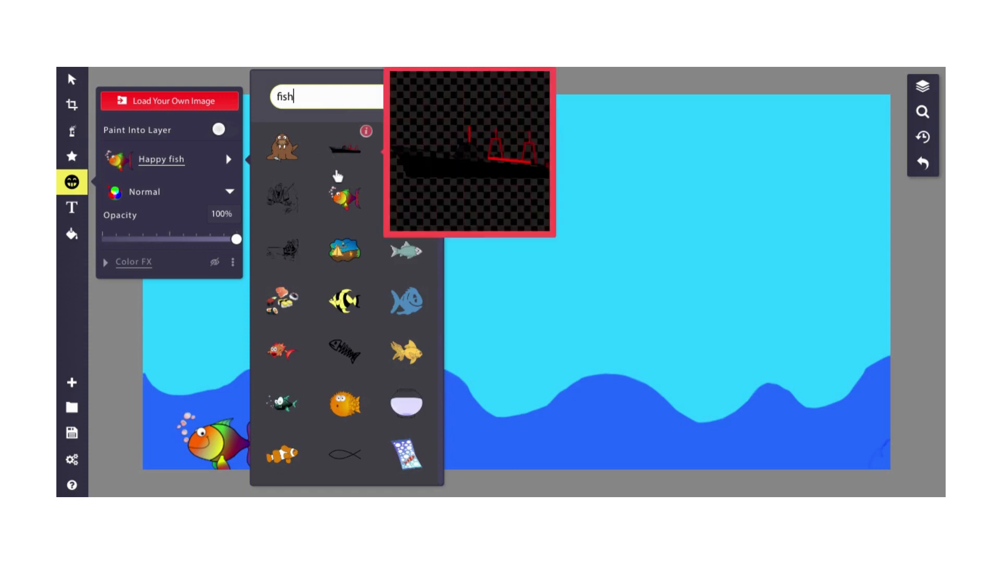
scroll(337, 176, down, 5)
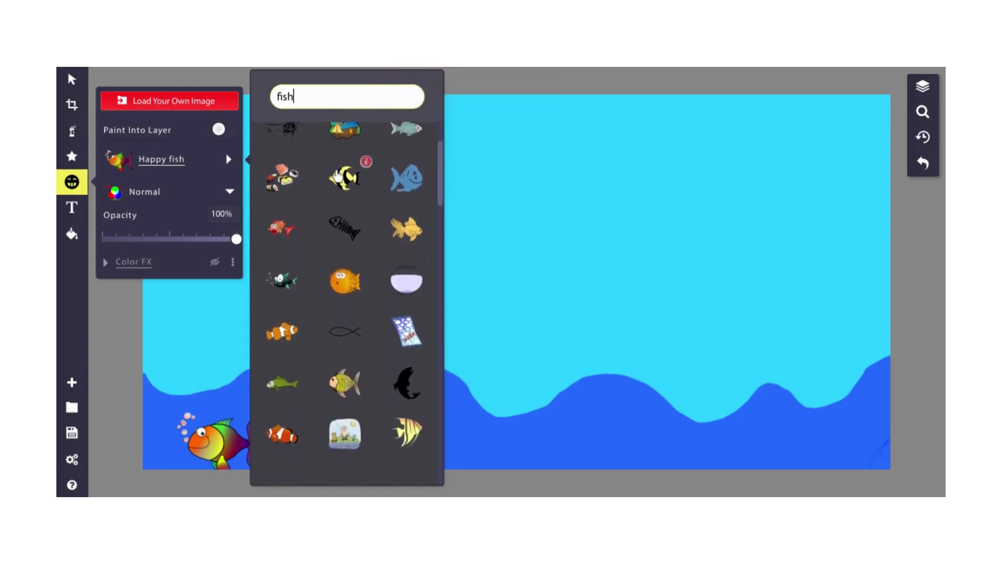
click(344, 168)
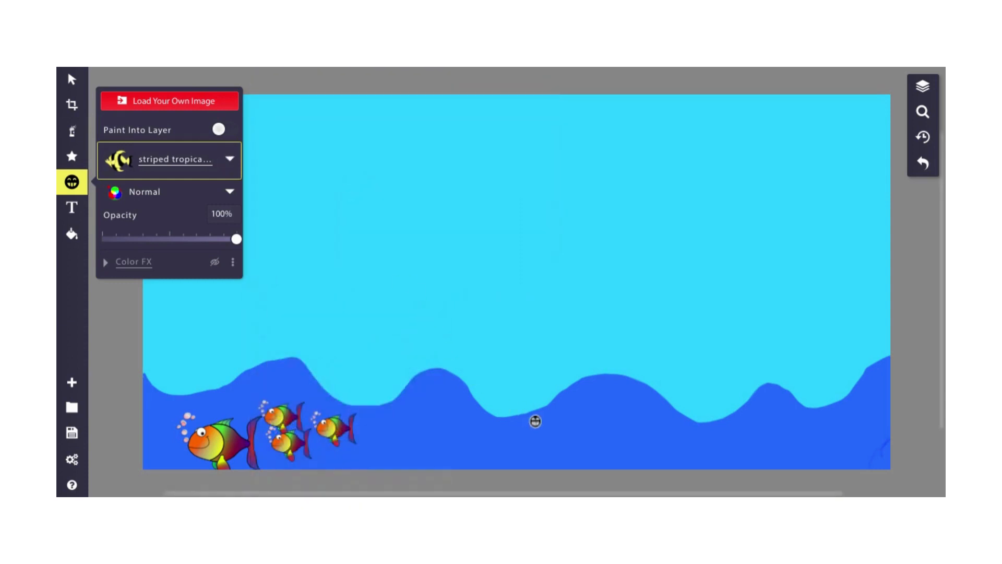
click(605, 407)
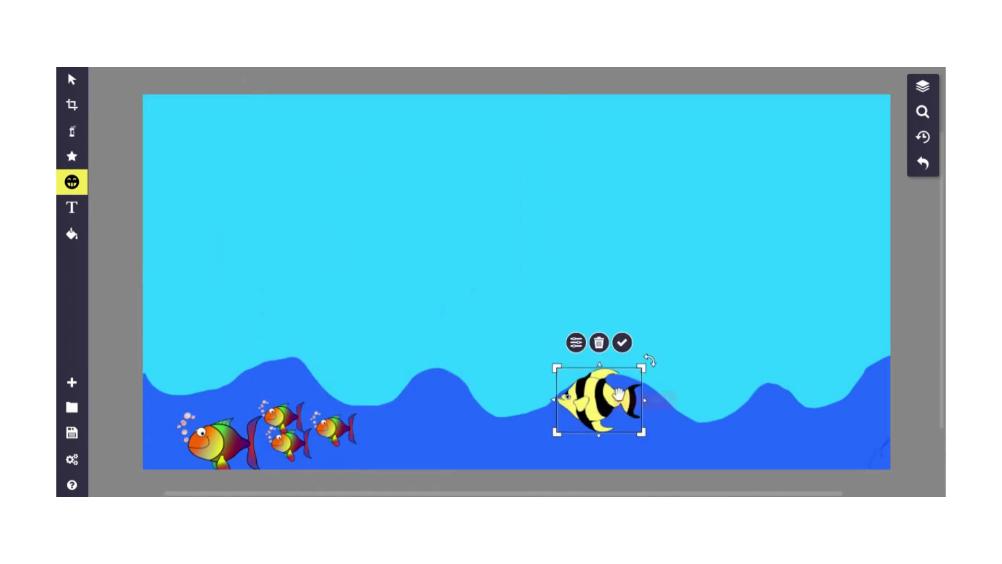
Shrink the striped fish to under half size and duplicate it into a loose group of four in the sea.
drag(640, 365, 623, 440)
key(ctrl+v)
click(588, 420)
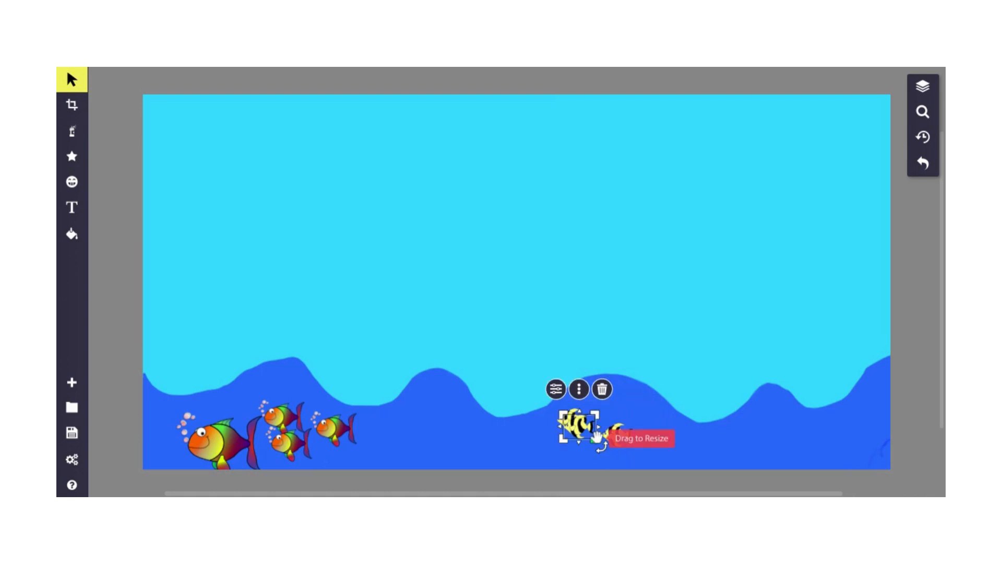
mouse_move(591, 432)
mouse_down()
mouse_move(595, 453)
mouse_move(621, 416)
mouse_move(595, 430)
mouse_up()
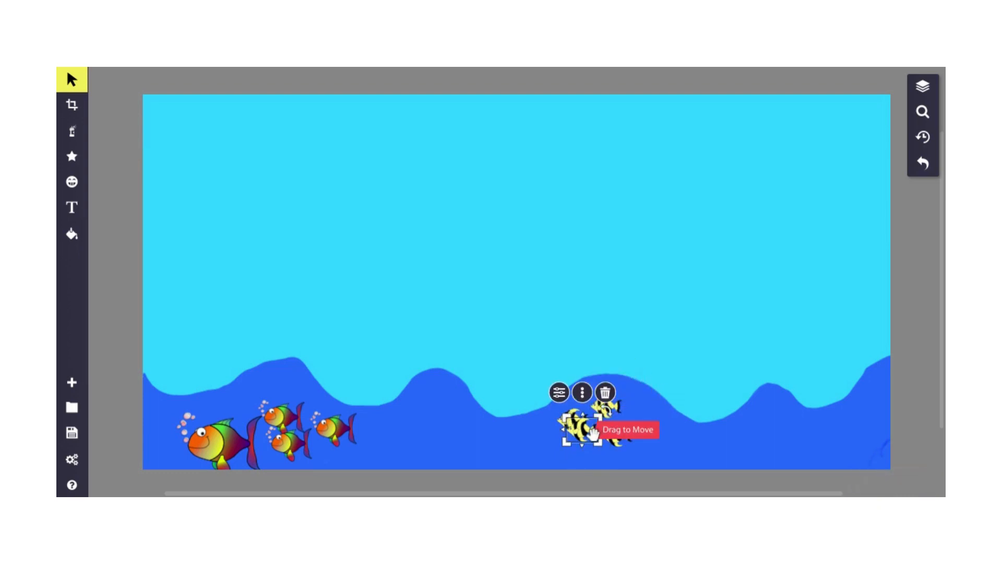
mouse_move(593, 432)
mouse_down()
mouse_move(595, 454)
mouse_move(589, 447)
mouse_up()
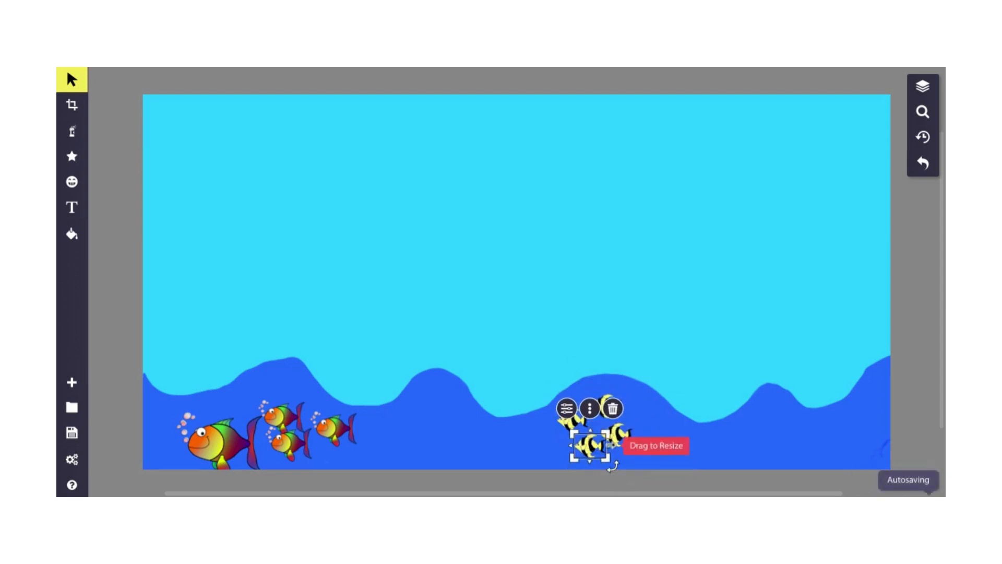
drag(605, 445, 535, 447)
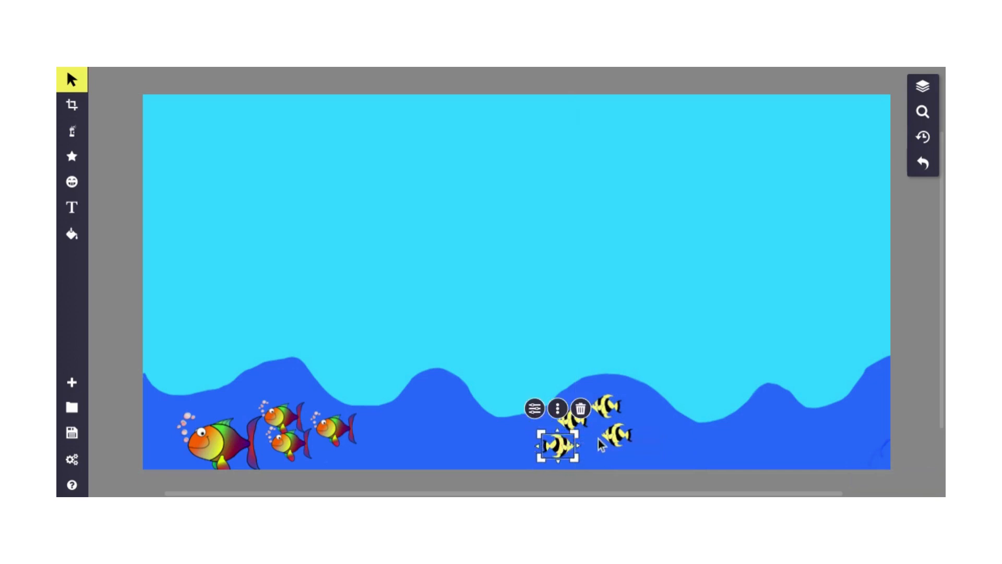
Adjust the two rightmost striped fish, moving the lower one down and left and the upper one slightly right, and deselect.
click(617, 436)
drag(631, 435, 604, 456)
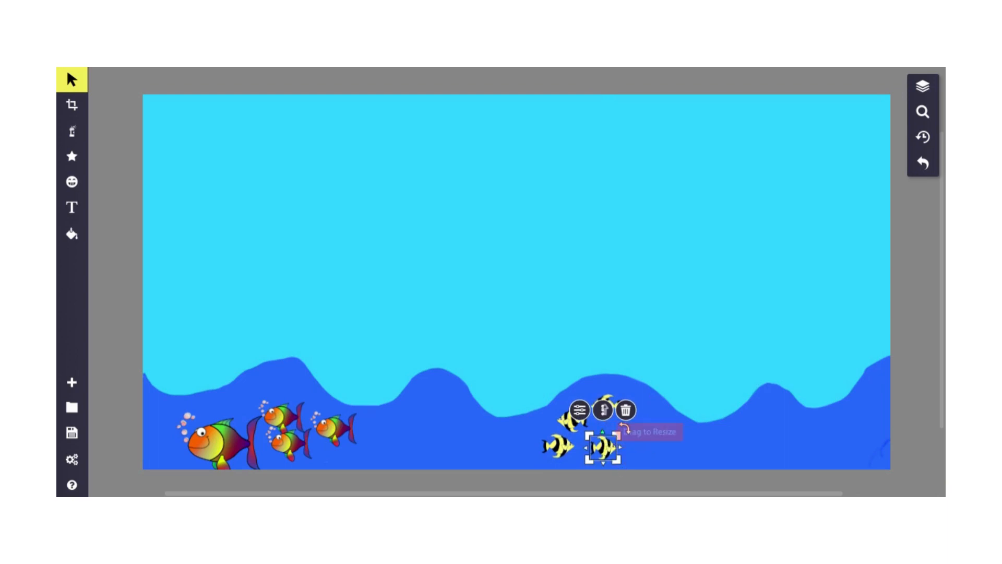
click(609, 413)
click(610, 412)
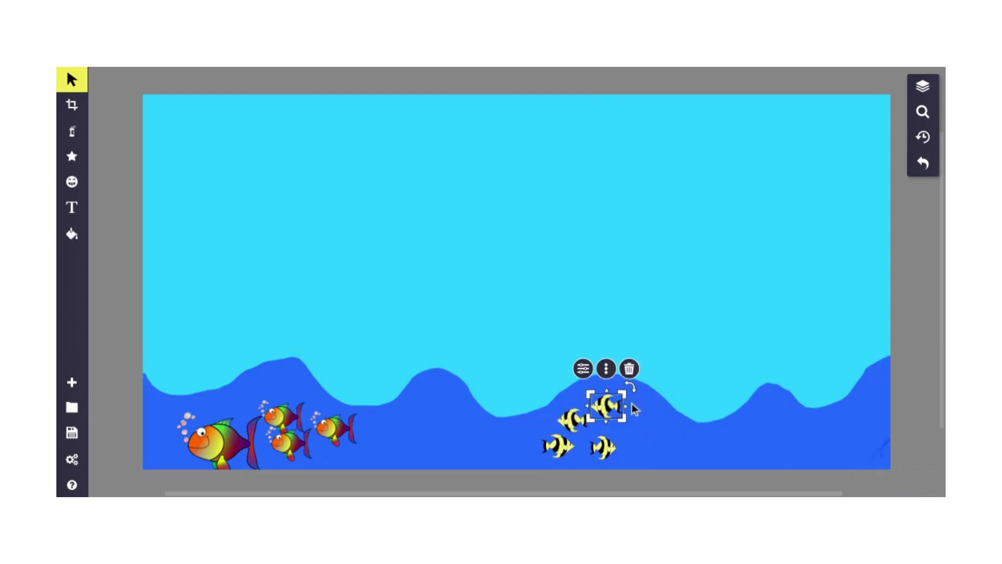
drag(631, 405, 576, 425)
click(579, 420)
click(692, 439)
click(709, 206)
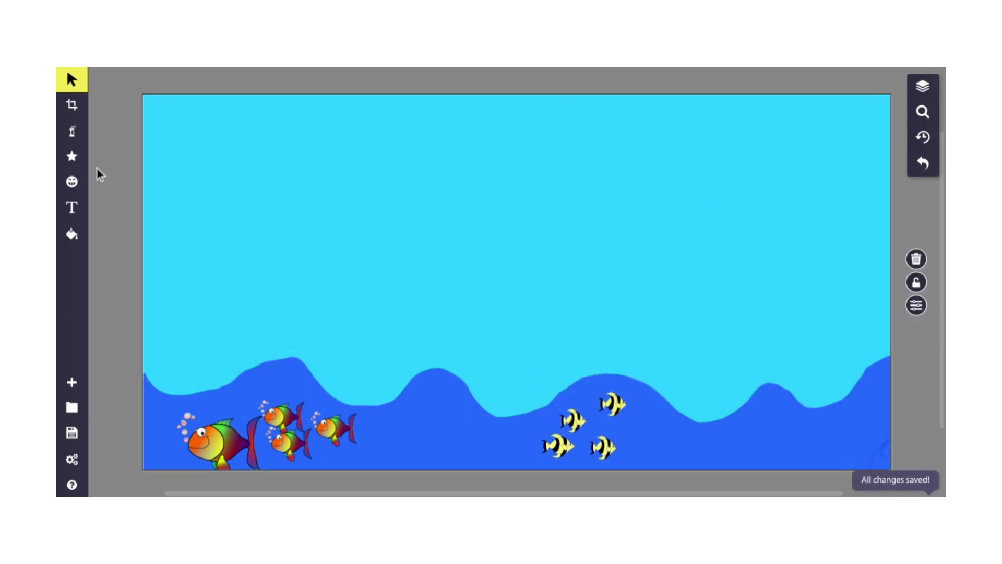
Switch the shape tool from Star to Circle and open its fill colour choices.
click(72, 163)
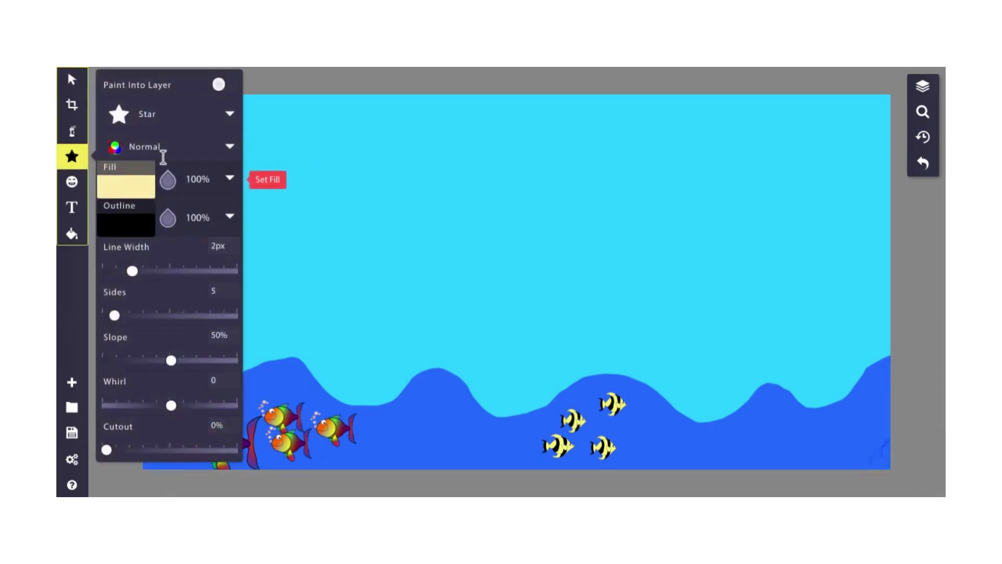
click(231, 112)
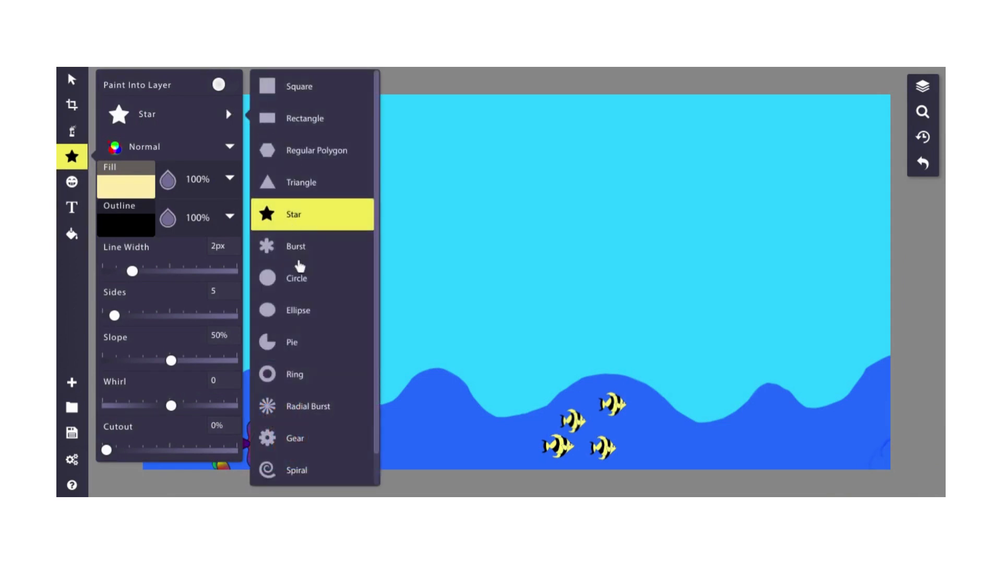
click(300, 281)
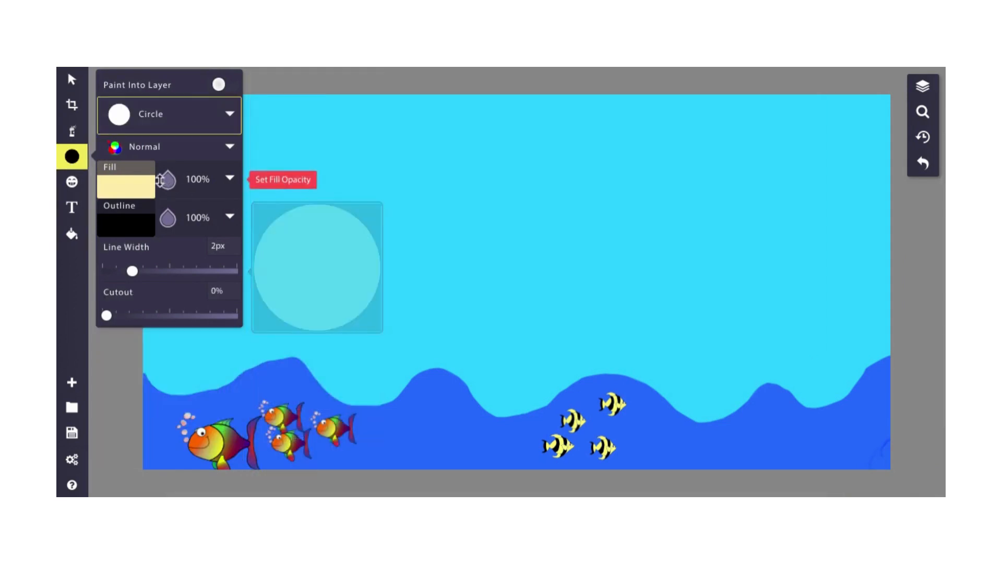
click(139, 183)
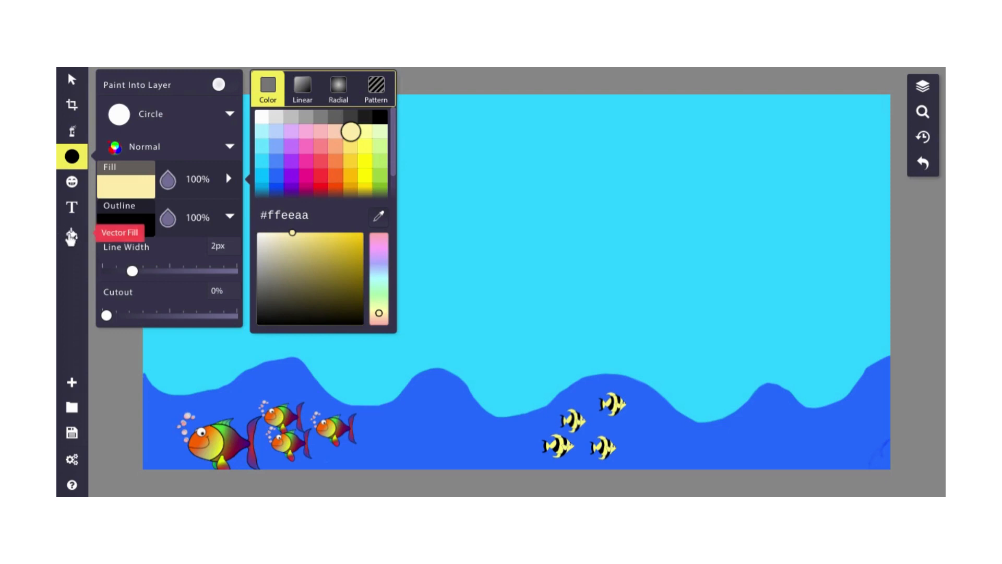
Review the fill tool's Vector Fill and Pixel Fill modes and the size and background options for a new drawing.
click(71, 235)
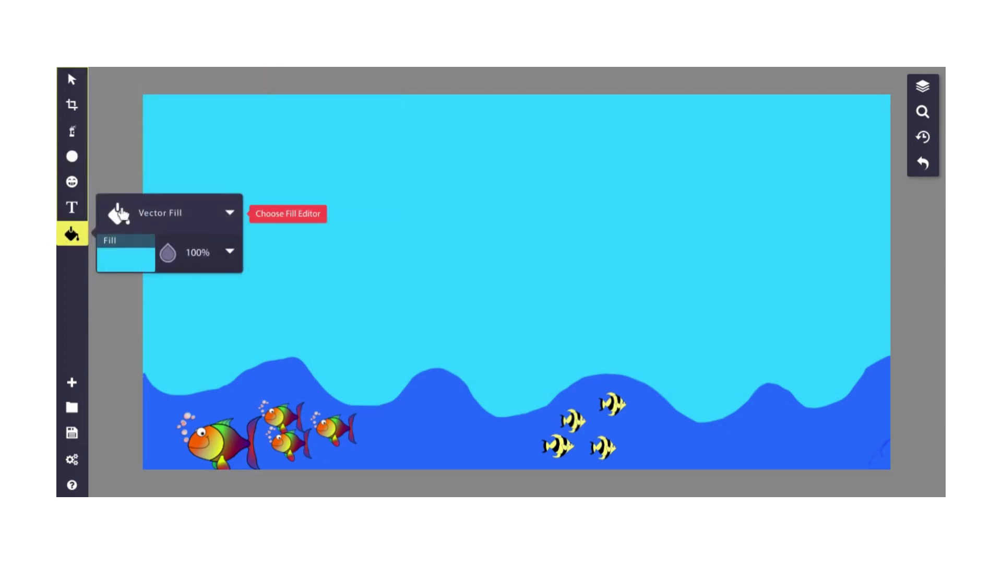
click(228, 215)
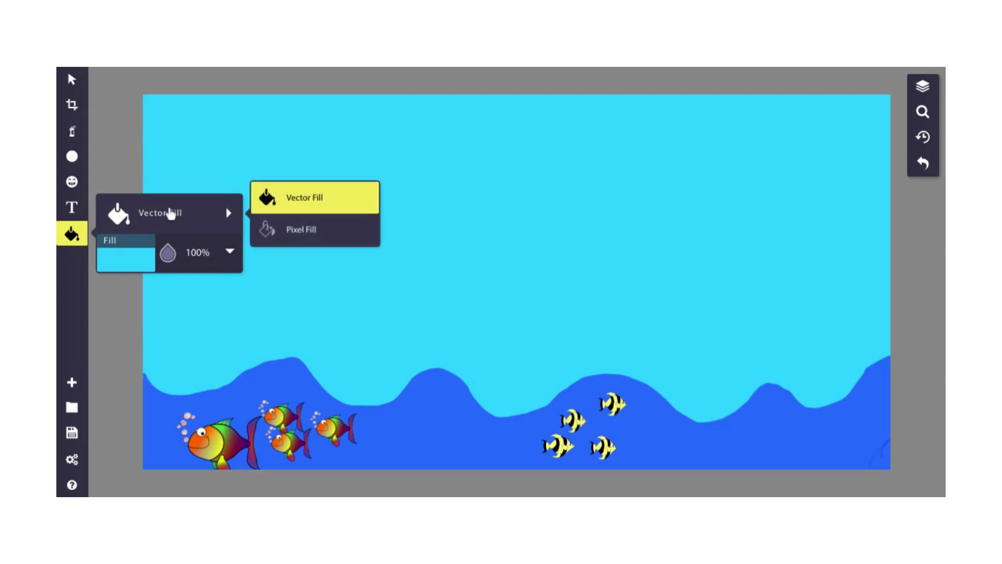
click(321, 198)
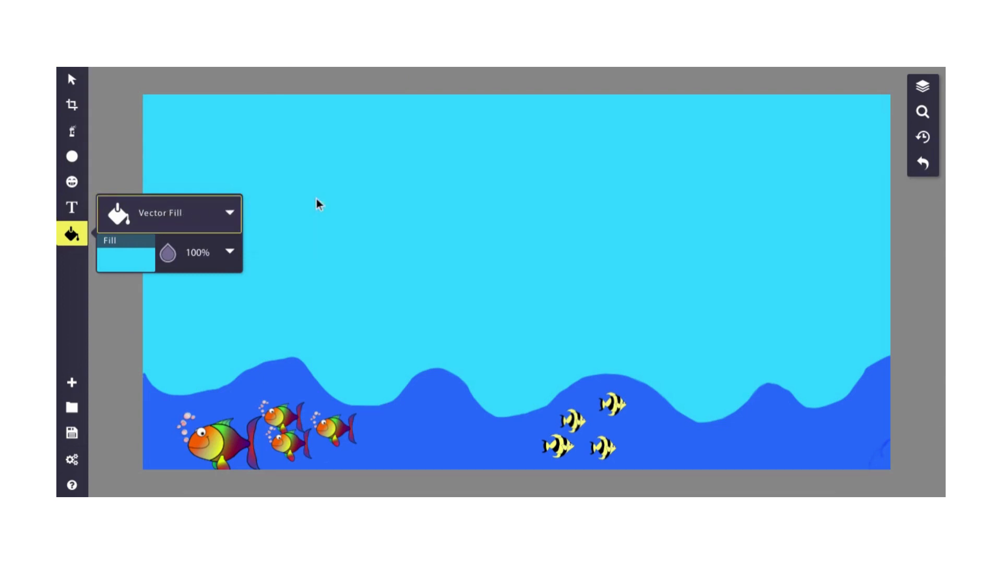
click(72, 385)
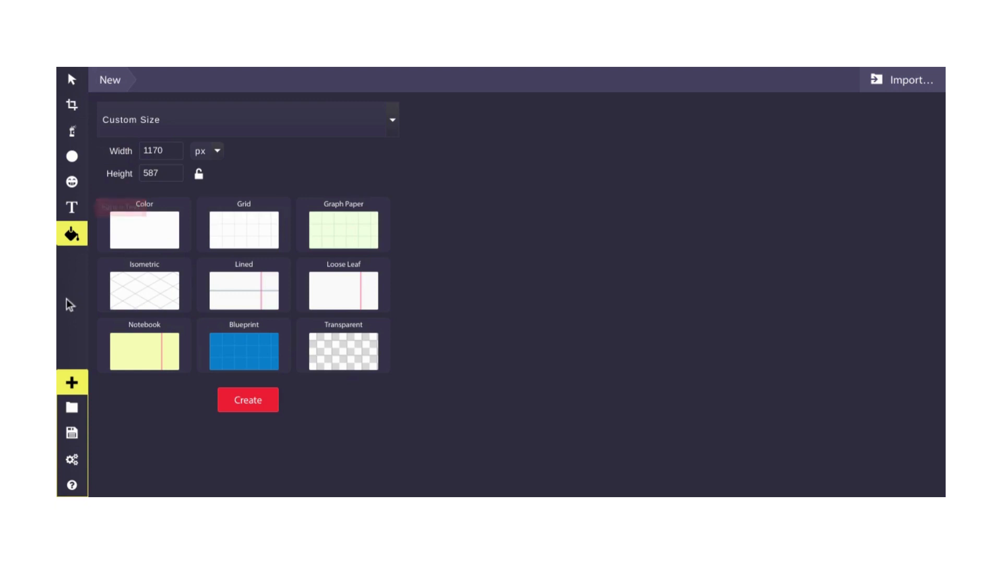
click(71, 235)
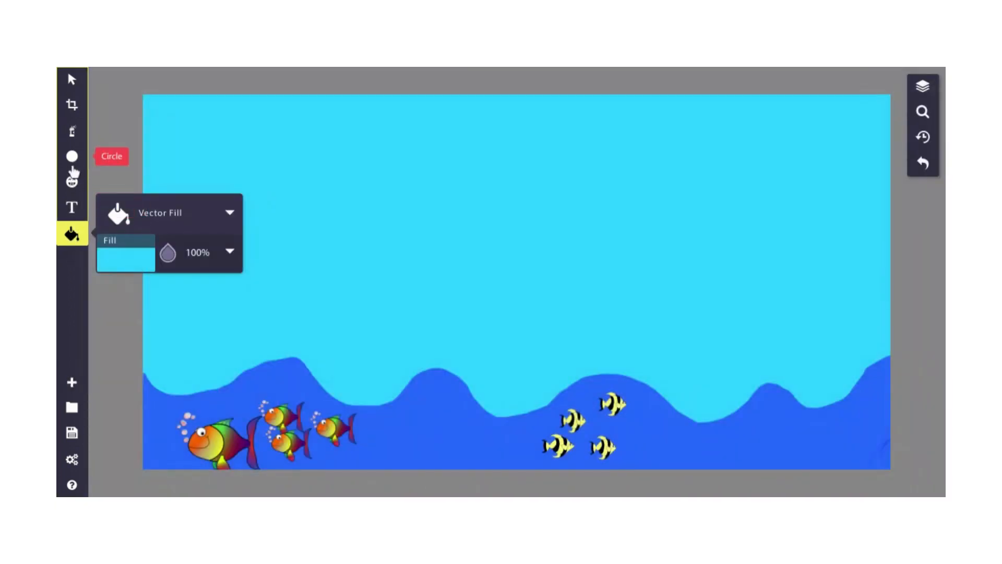
Search the clipart for "sun" and browse the available sun graphics.
click(72, 182)
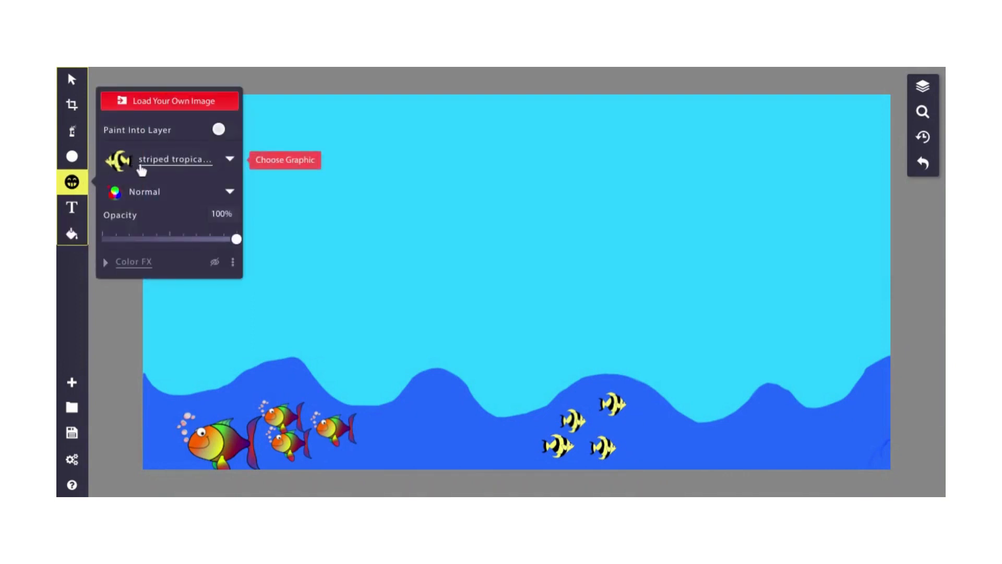
click(145, 170)
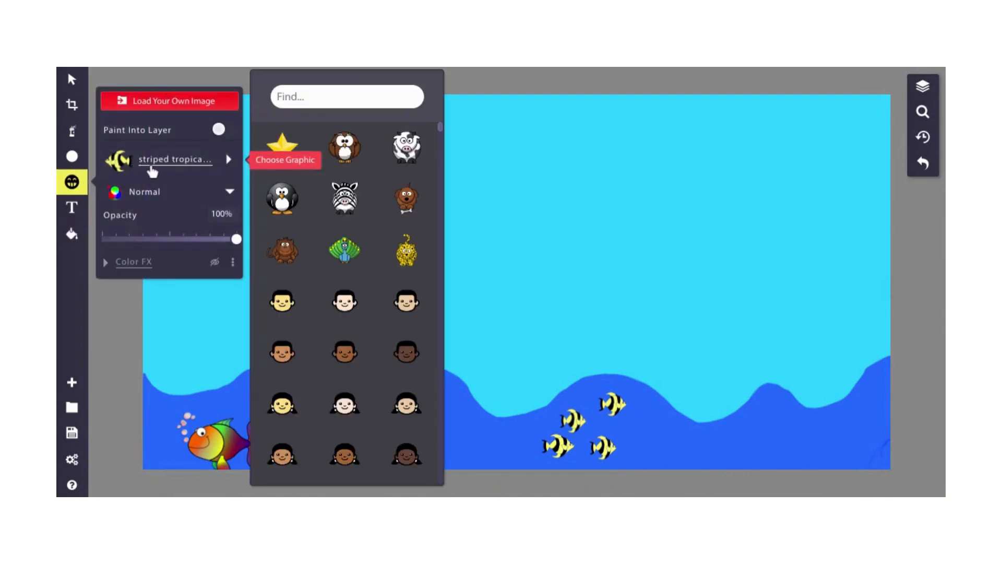
click(372, 92)
text(sun)
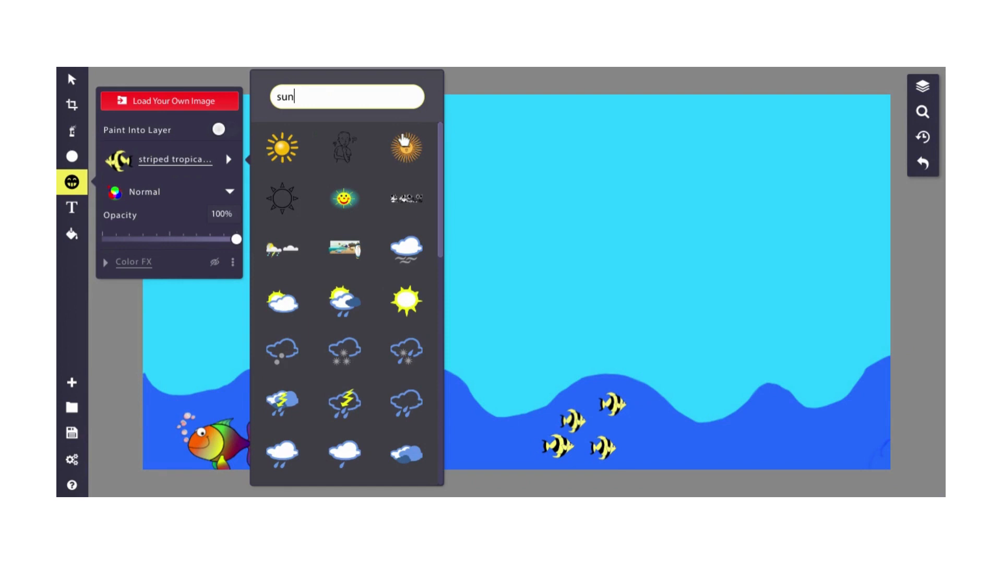
mouse_move(412, 146)
scroll(392, 336, down, 10)
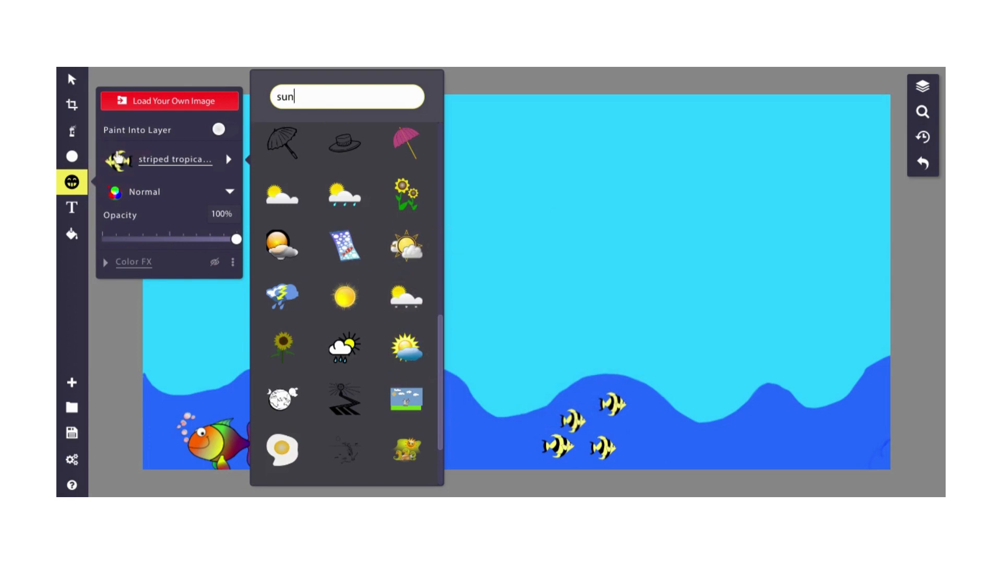
Set both the fill and the outline of the Circle shape to golden yellow #ffba04.
click(72, 156)
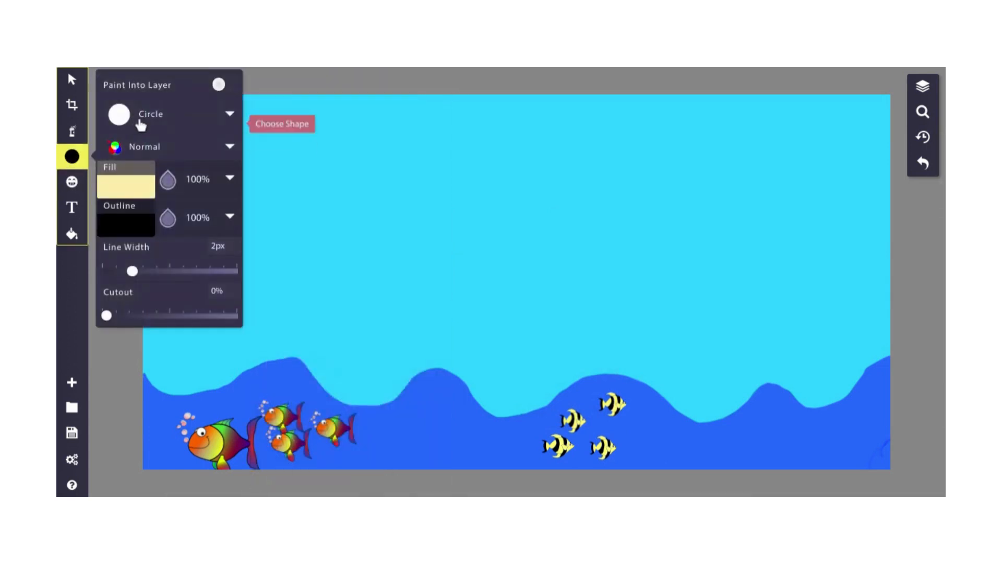
click(138, 182)
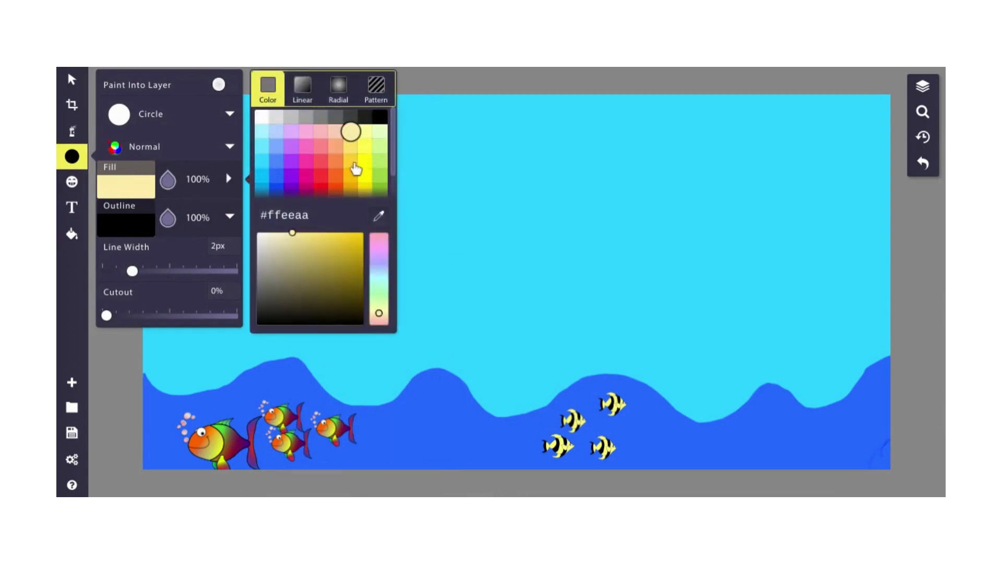
click(351, 177)
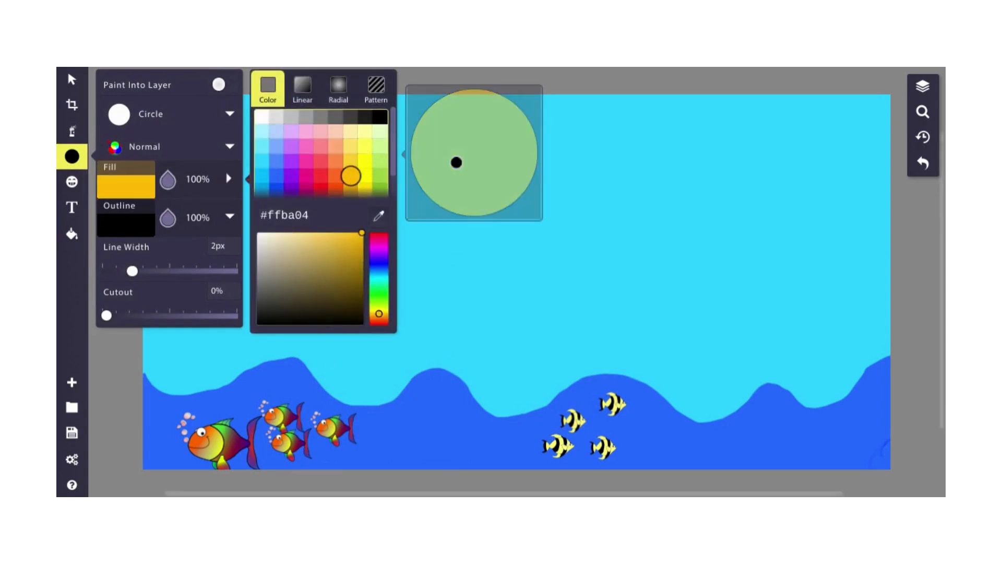
click(139, 229)
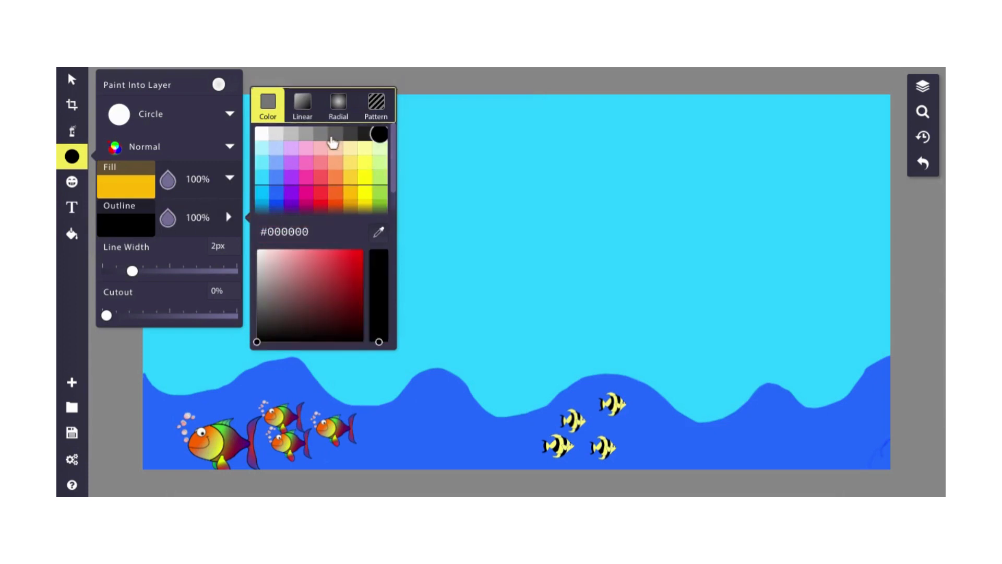
click(351, 178)
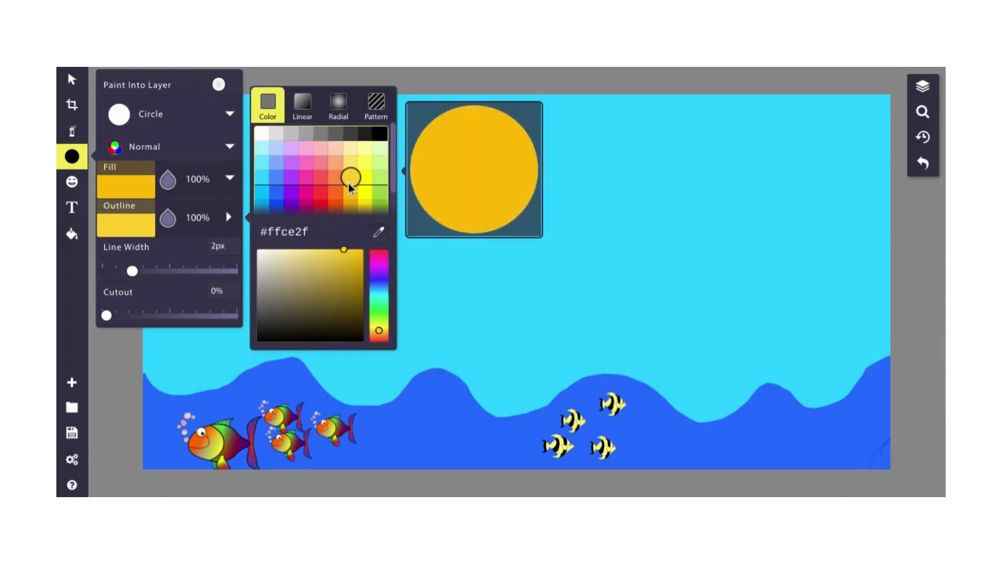
click(347, 196)
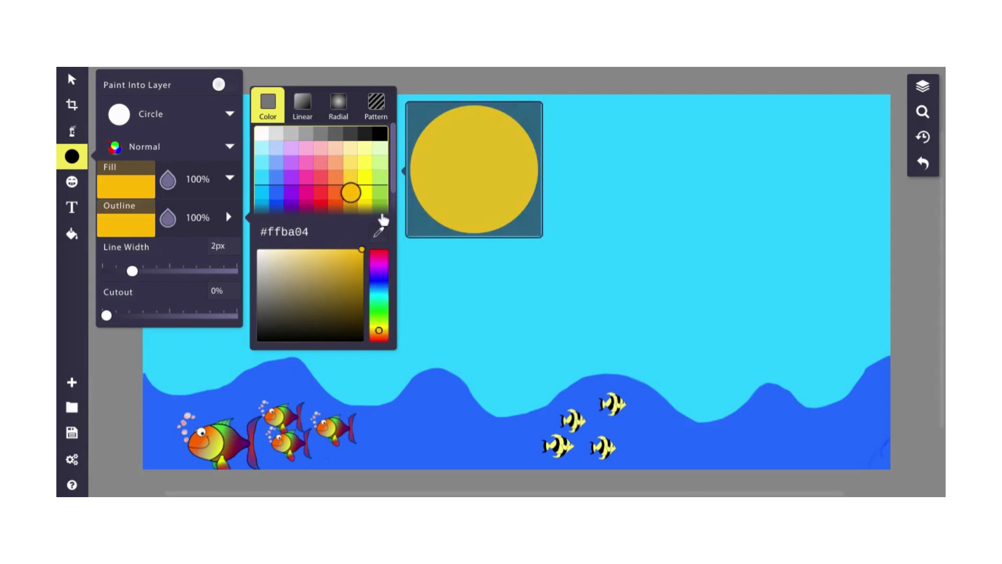
Draw a large golden yellow circle partly beyond the canvas's upper edge as the sun, and change the shape to Radial Burst.
drag(513, 128, 629, 238)
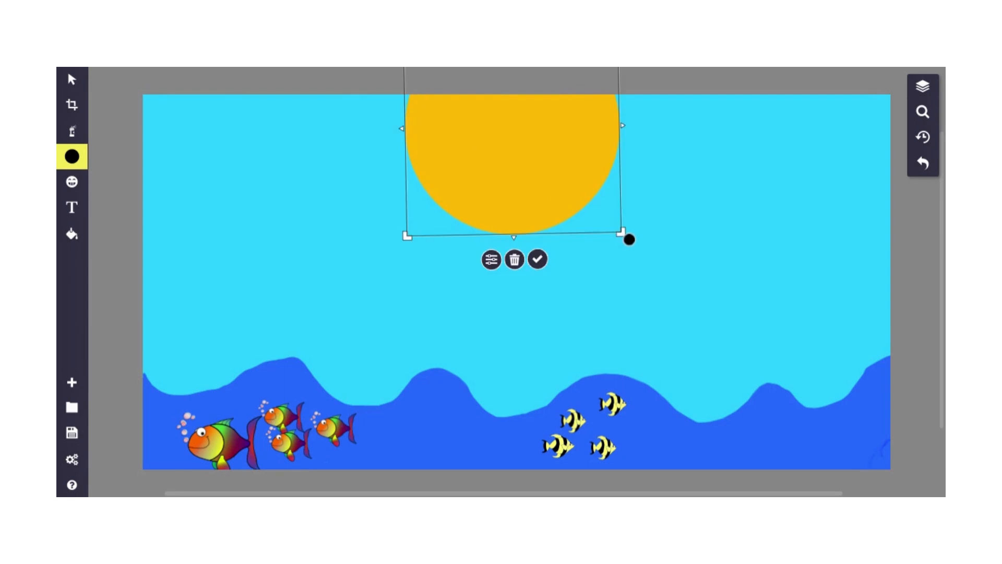
click(69, 162)
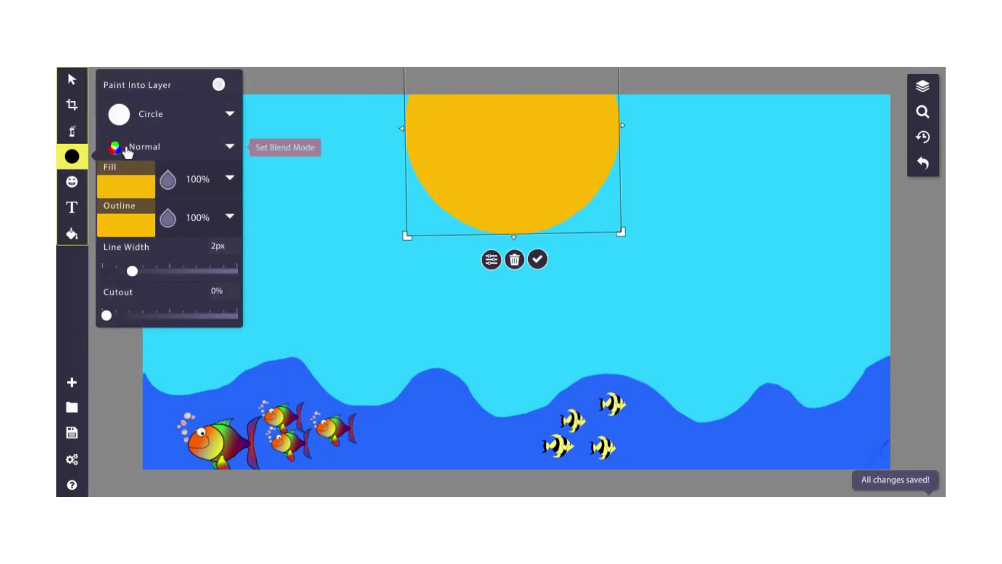
click(196, 124)
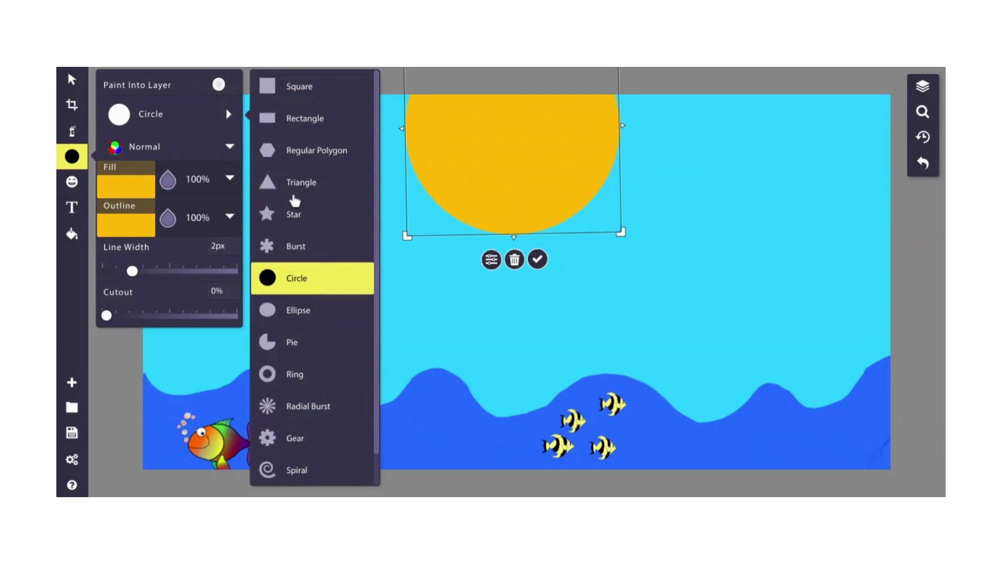
scroll(315, 276, down, 1)
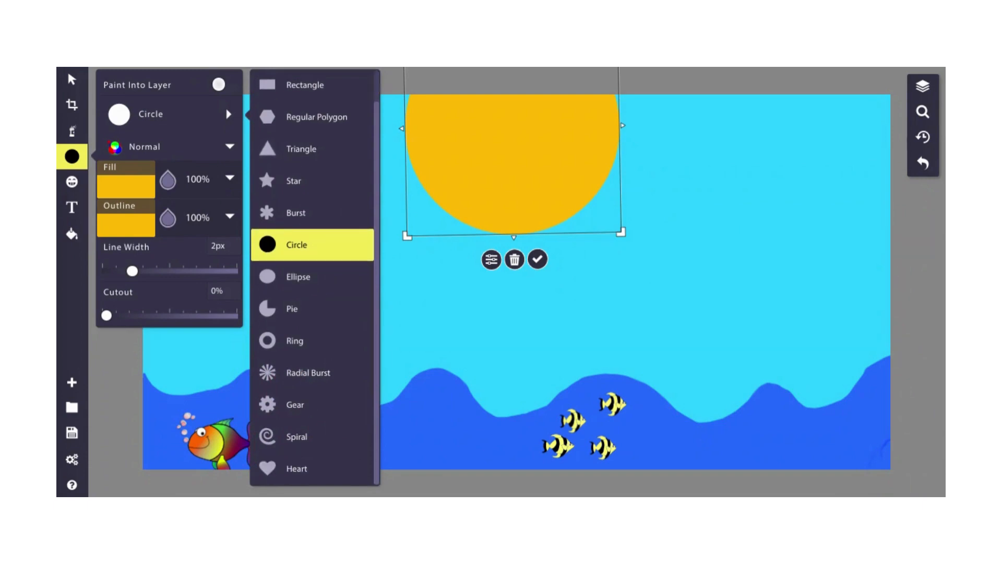
click(303, 380)
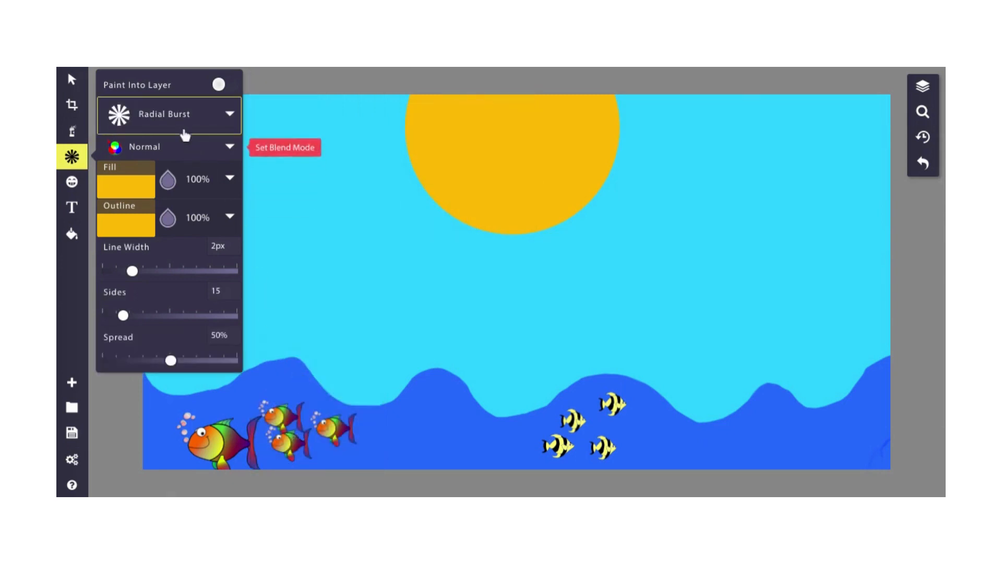
Draw a 15-sided Radial Burst over the circle so its rays surround the sun, and centre it on the circle.
click(194, 123)
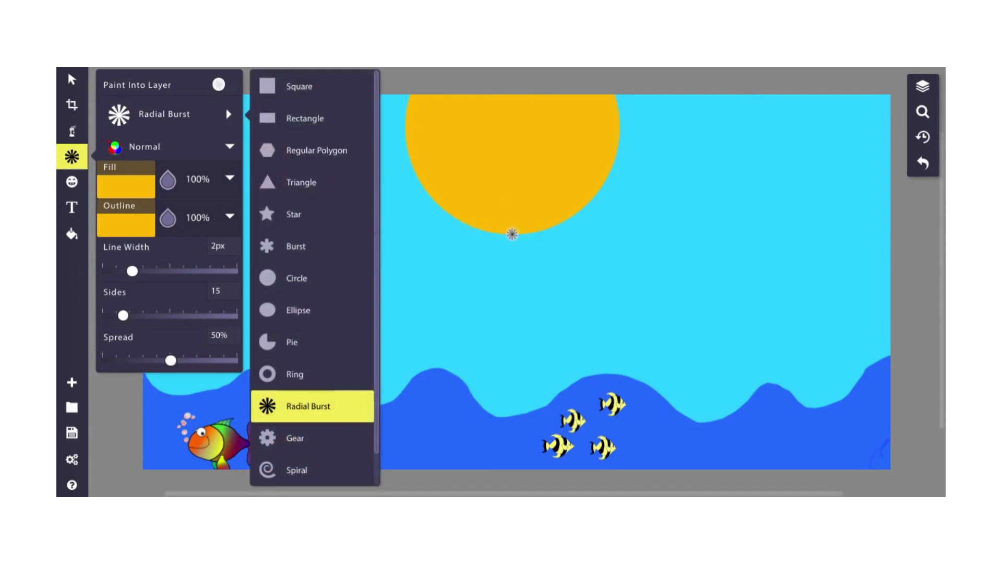
click(493, 136)
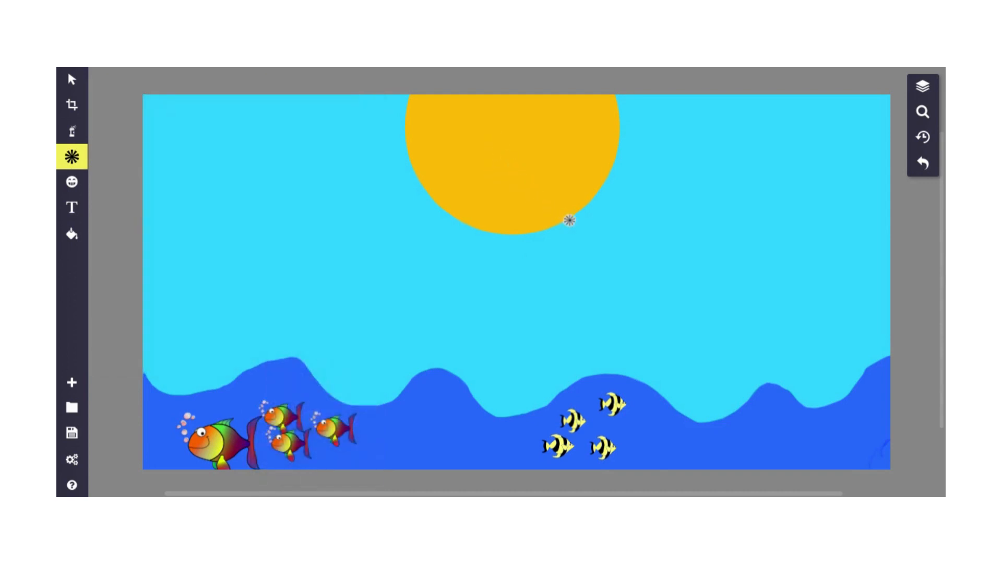
drag(625, 286, 666, 331)
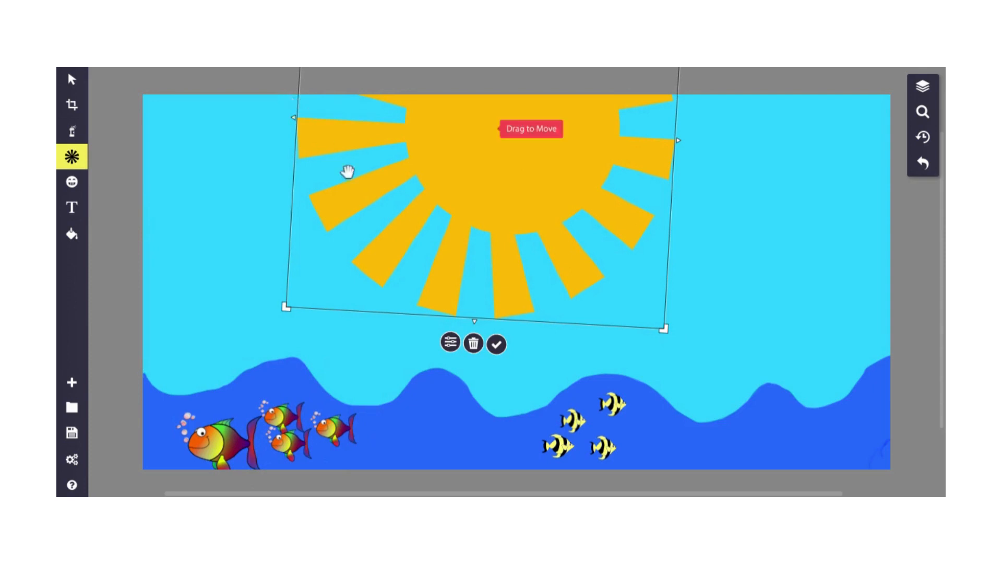
drag(476, 302, 491, 287)
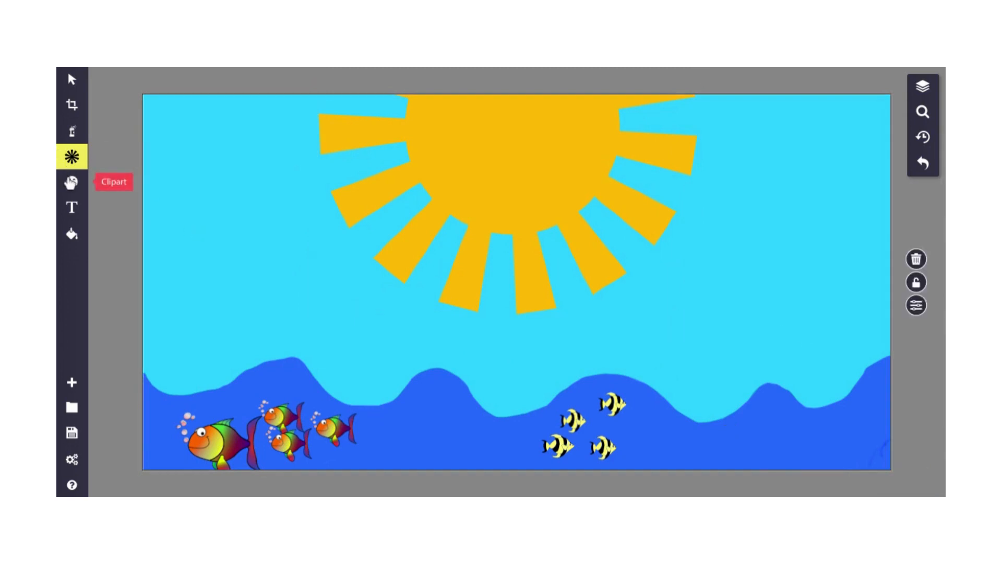
Search the clipart for "clouds" and place the blue double Clouds graphic in the sky to the right of the sun.
click(71, 182)
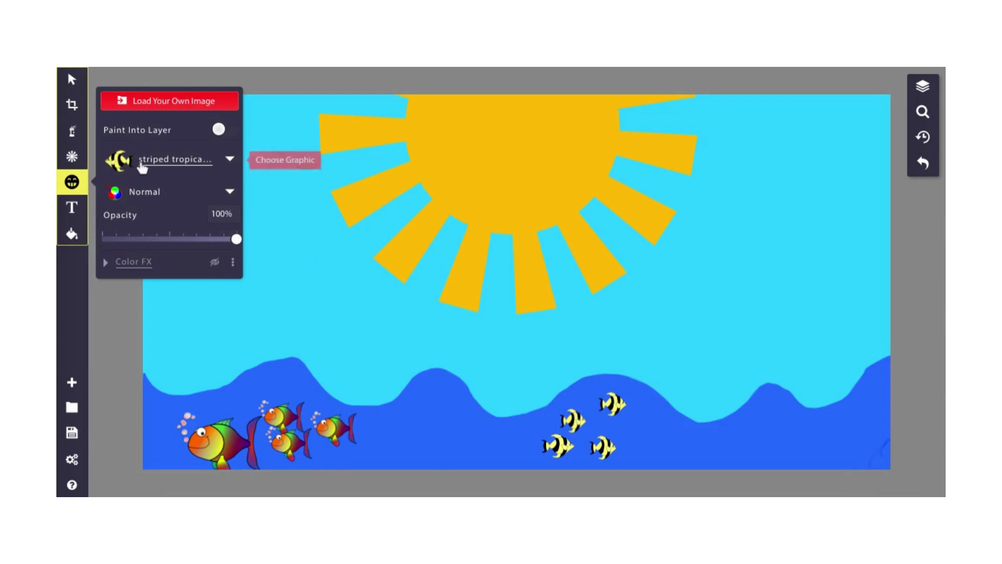
click(139, 168)
click(314, 102)
text(clouds)
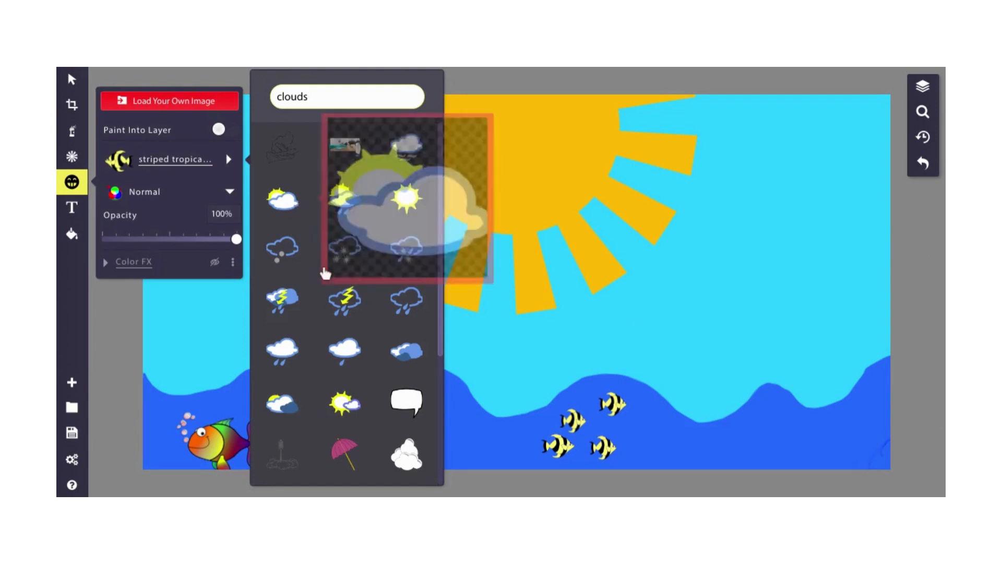
scroll(295, 321, down, 3)
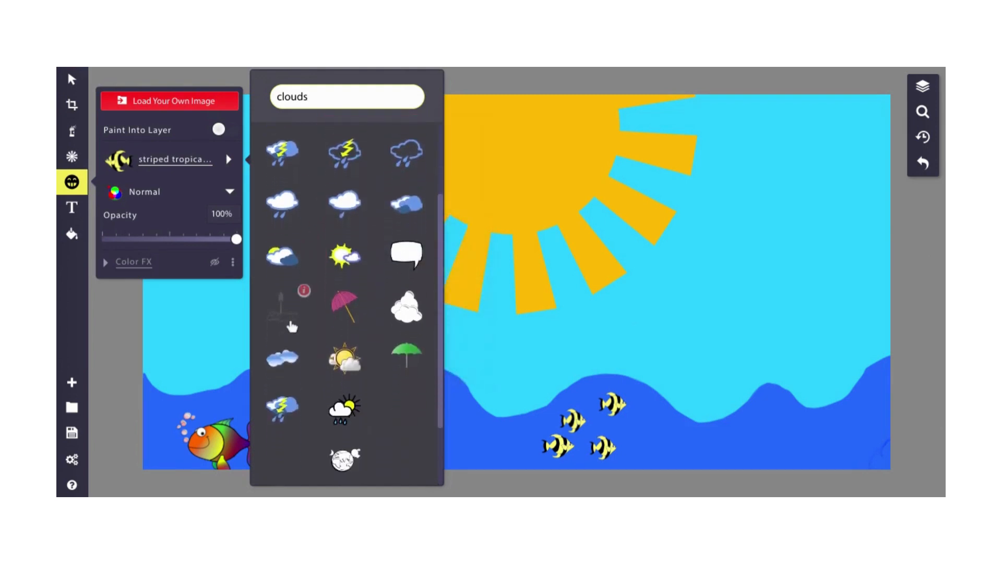
scroll(292, 327, down, 1)
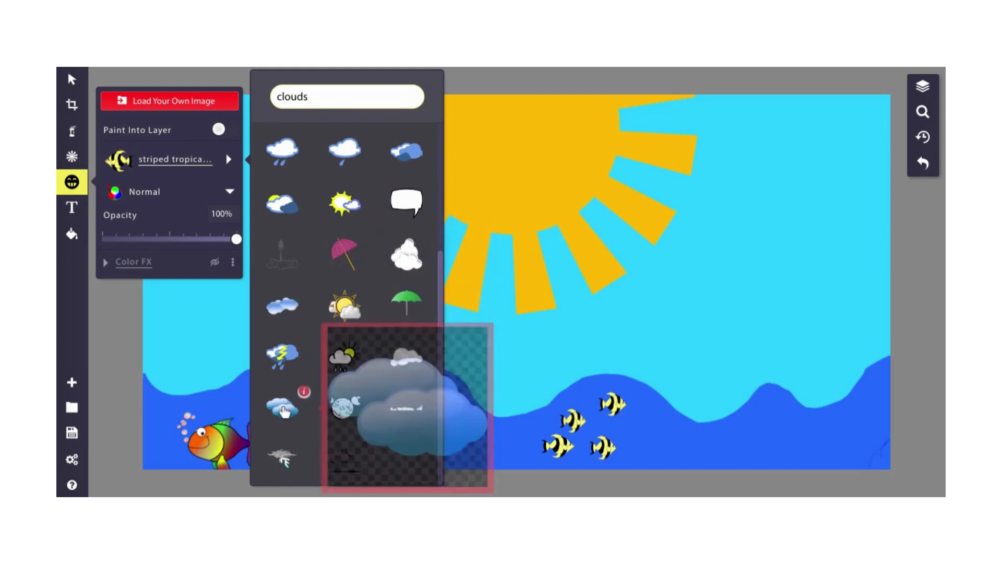
click(285, 403)
click(719, 265)
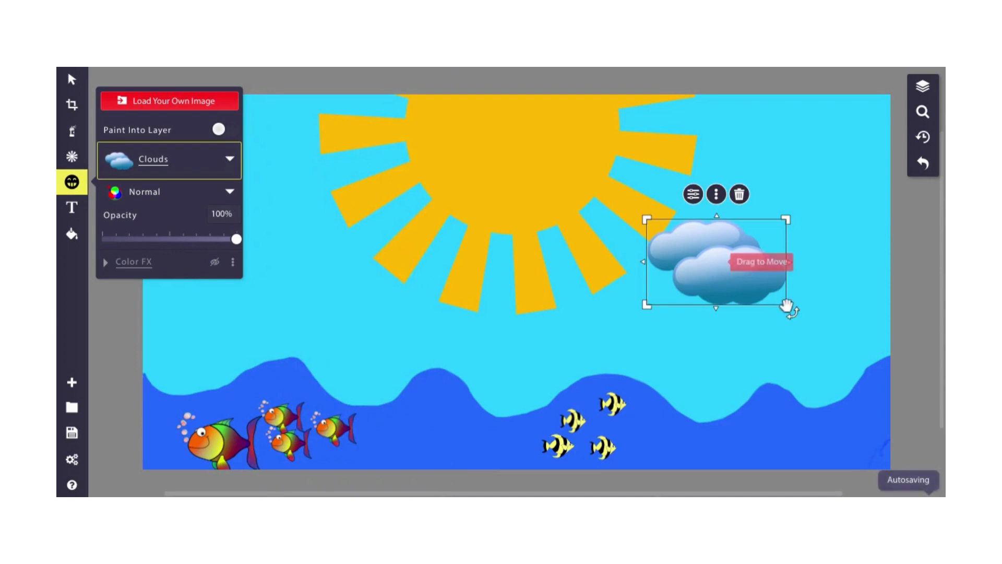
Shrink the cloud to a small size and move it up into the open sky right of the sun's rays.
drag(791, 308, 882, 362)
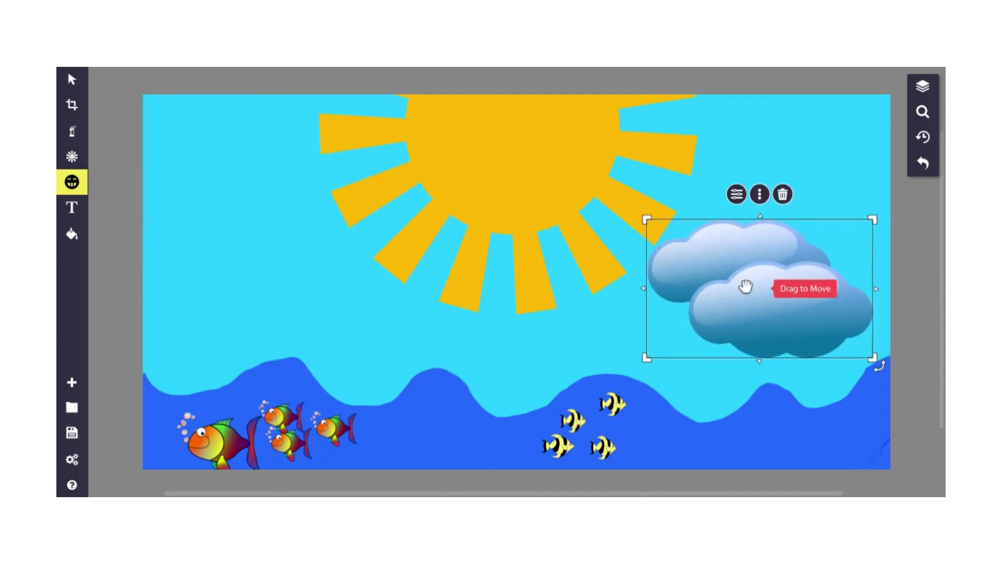
drag(873, 358, 758, 287)
drag(752, 247, 842, 204)
drag(848, 244, 820, 226)
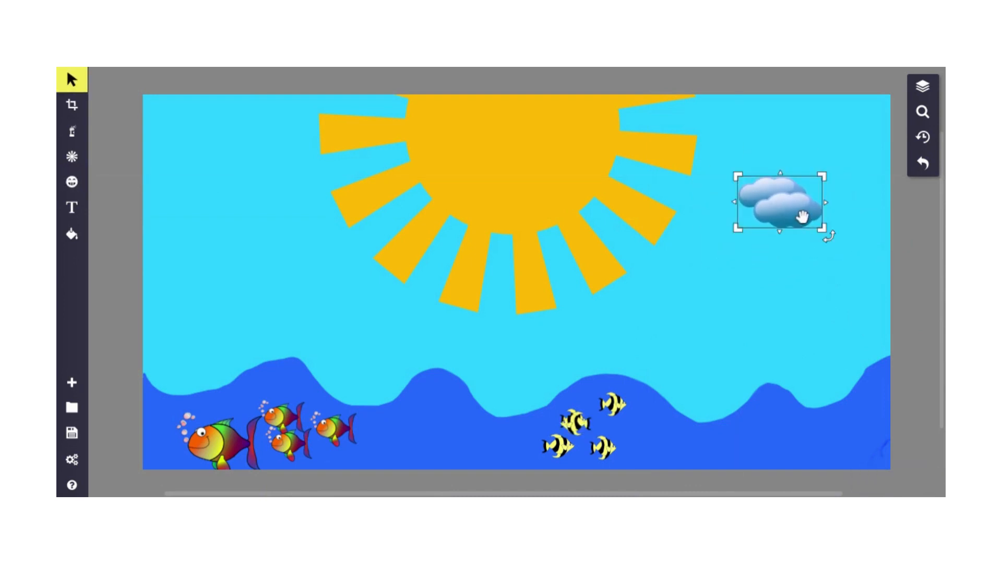
Paste copies of the small cloud and spread them across the sky on both sides of the sun, some cut off by the canvas edges.
drag(737, 228, 196, 191)
click(814, 219)
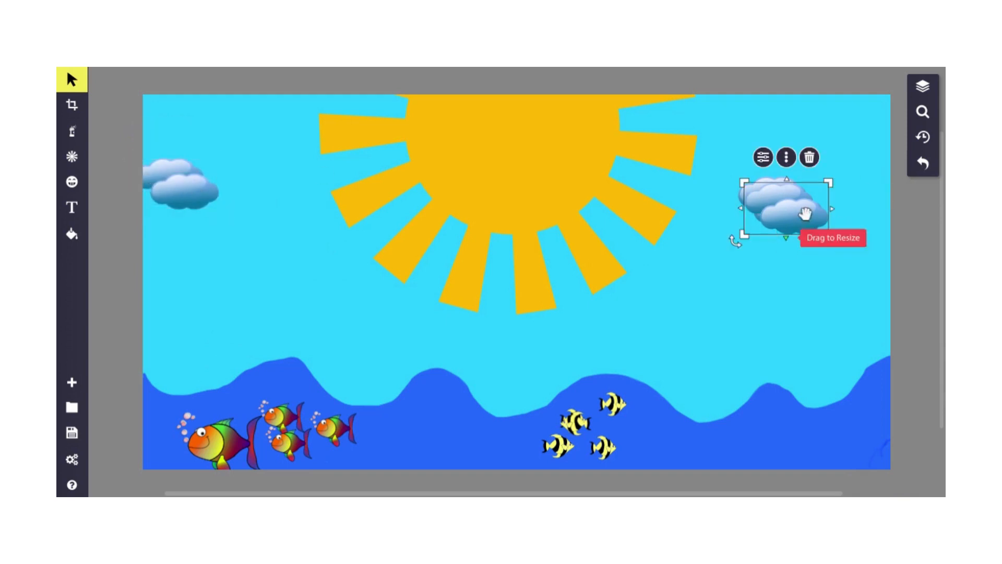
drag(808, 224, 874, 287)
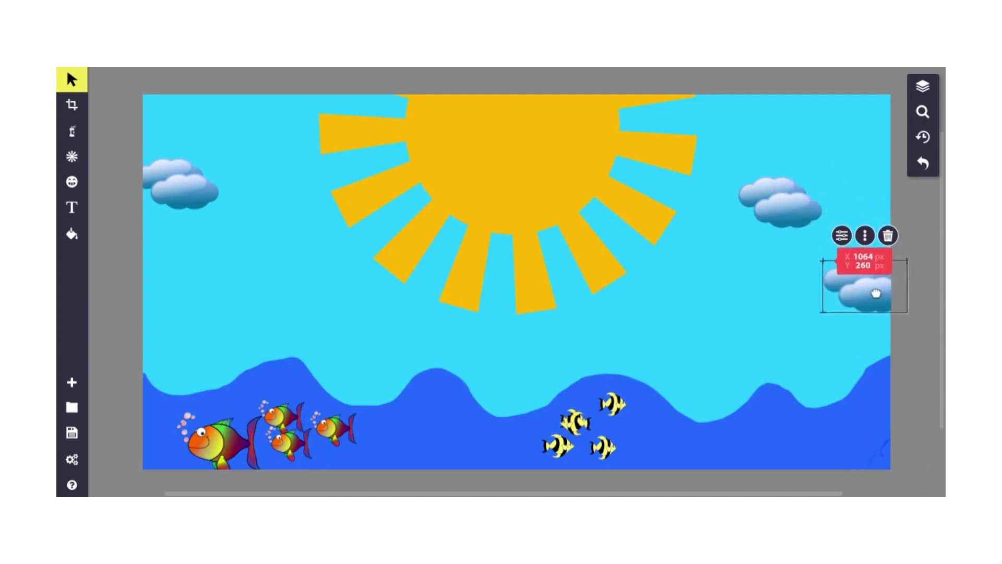
click(806, 212)
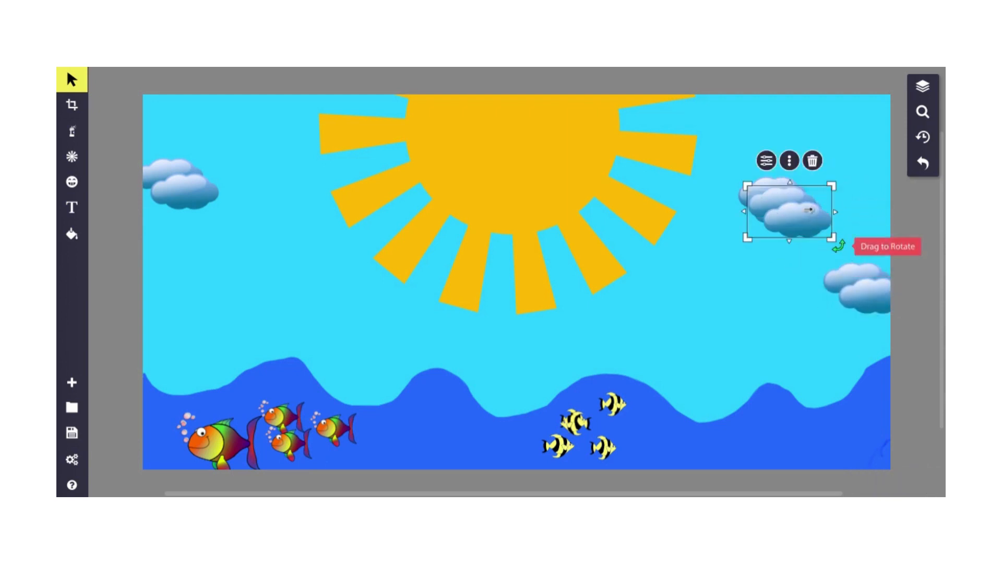
drag(780, 235, 685, 309)
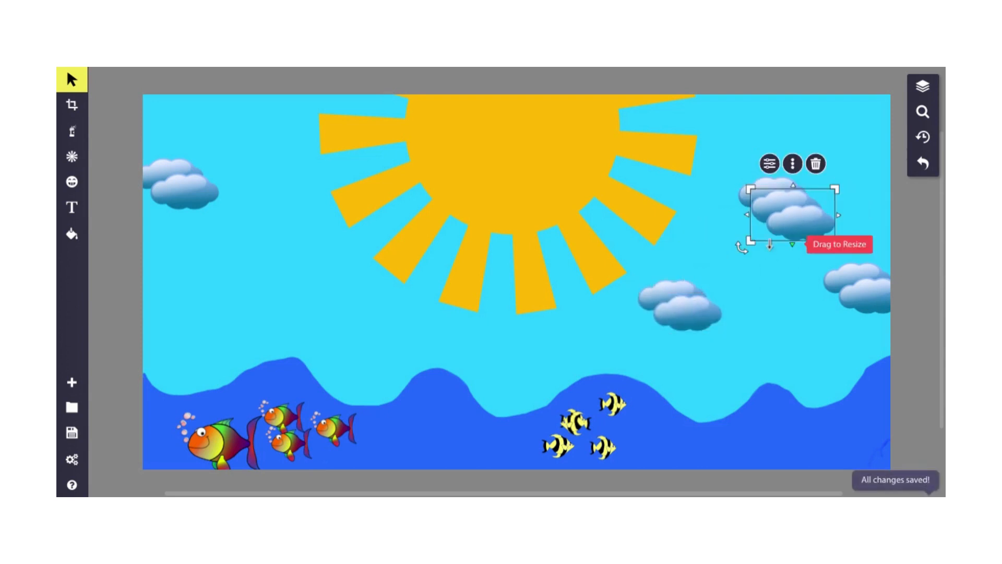
drag(791, 231, 305, 167)
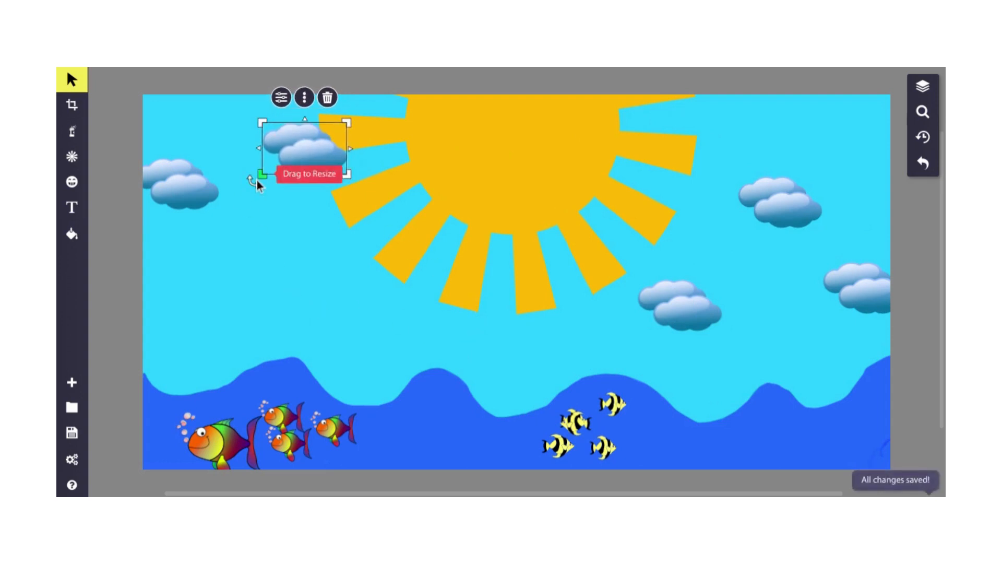
key(ctrl+v)
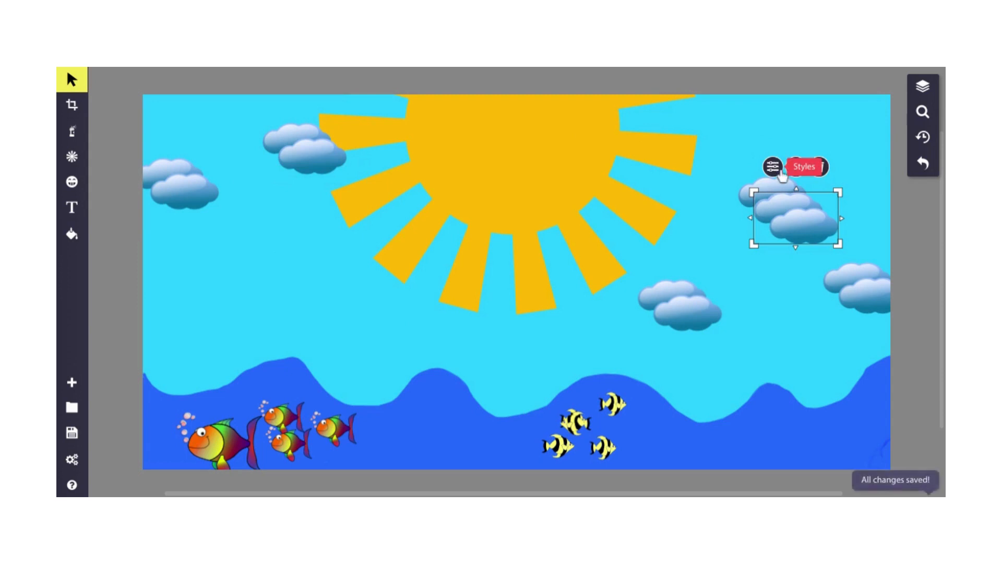
drag(787, 215, 381, 279)
click(269, 306)
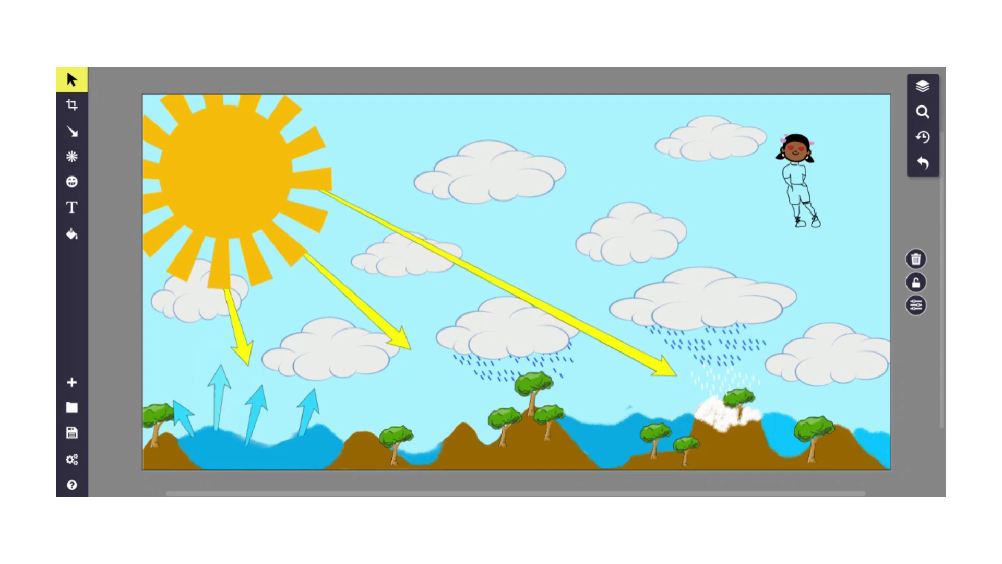
click(806, 191)
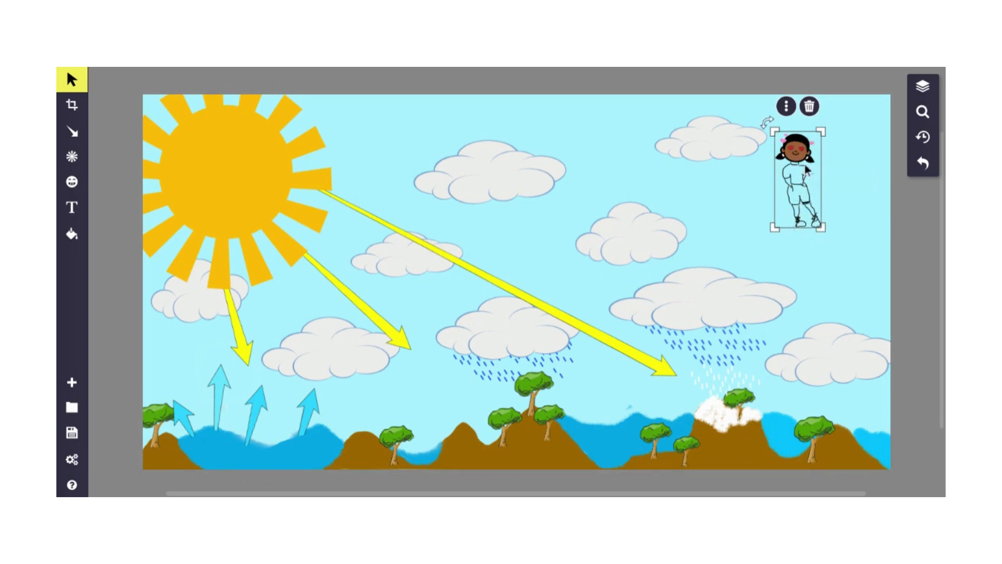
click(825, 256)
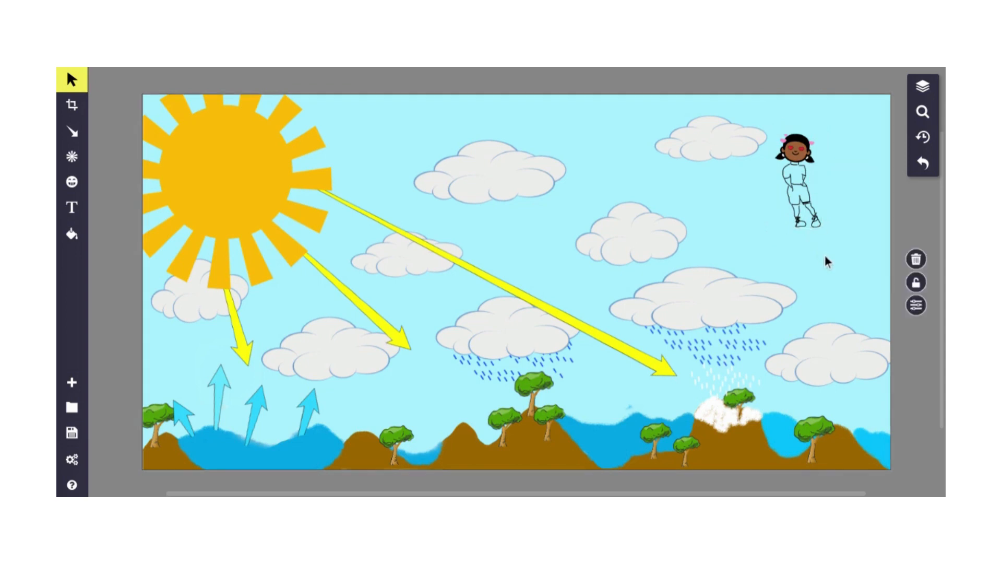